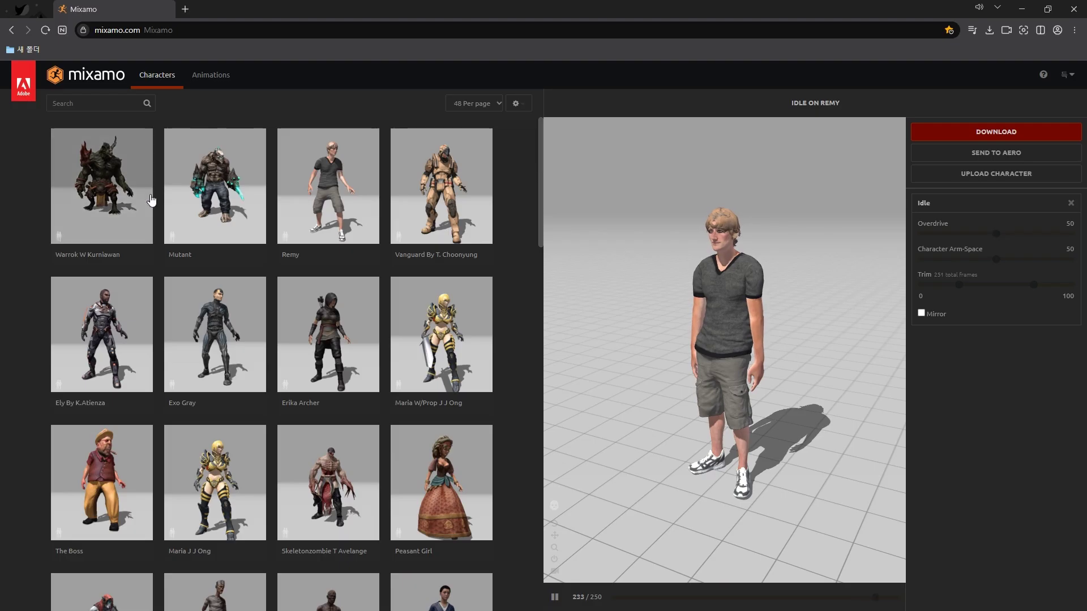
Switch Mixamo to the Animations catalogue, keeping Remy as the preview character.
click(218, 81)
Search Mixamo animations for 'walk' and preview the Walking animation on Remy.
click(134, 105)
text(wa)
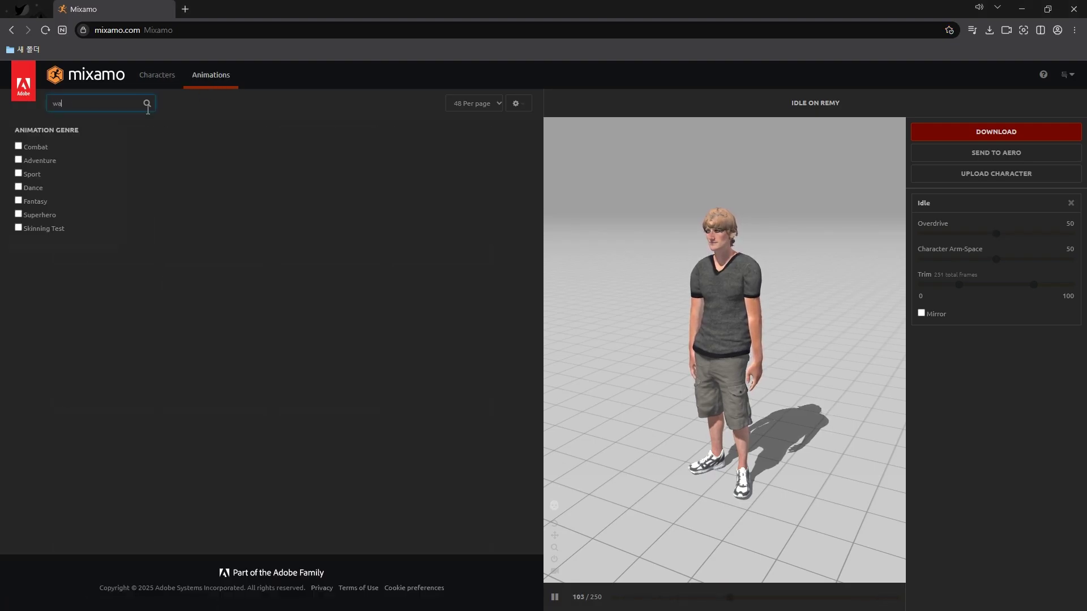
text(lk)
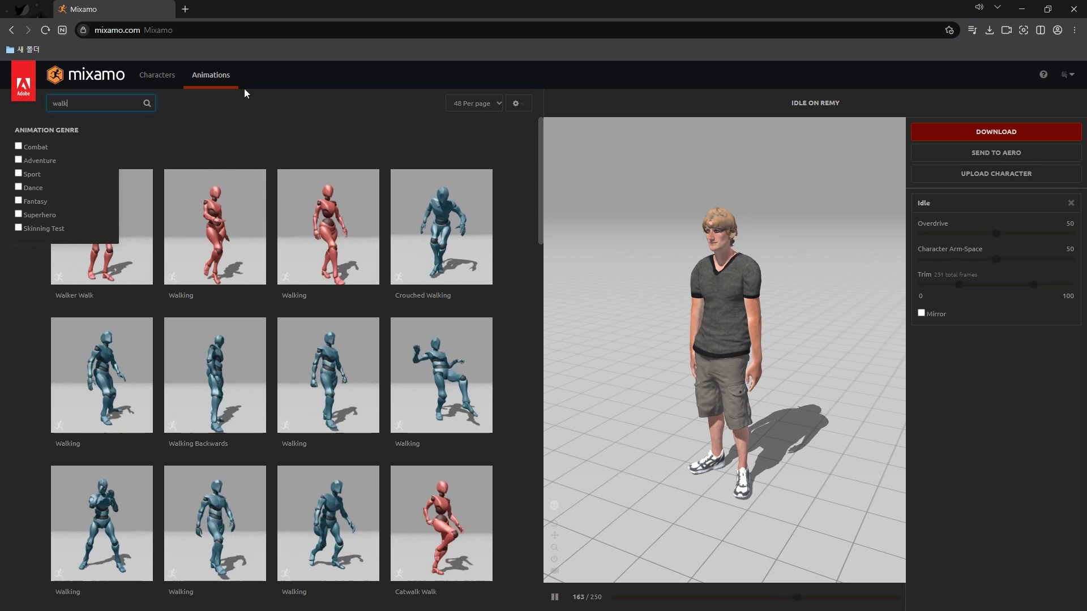
key(Return)
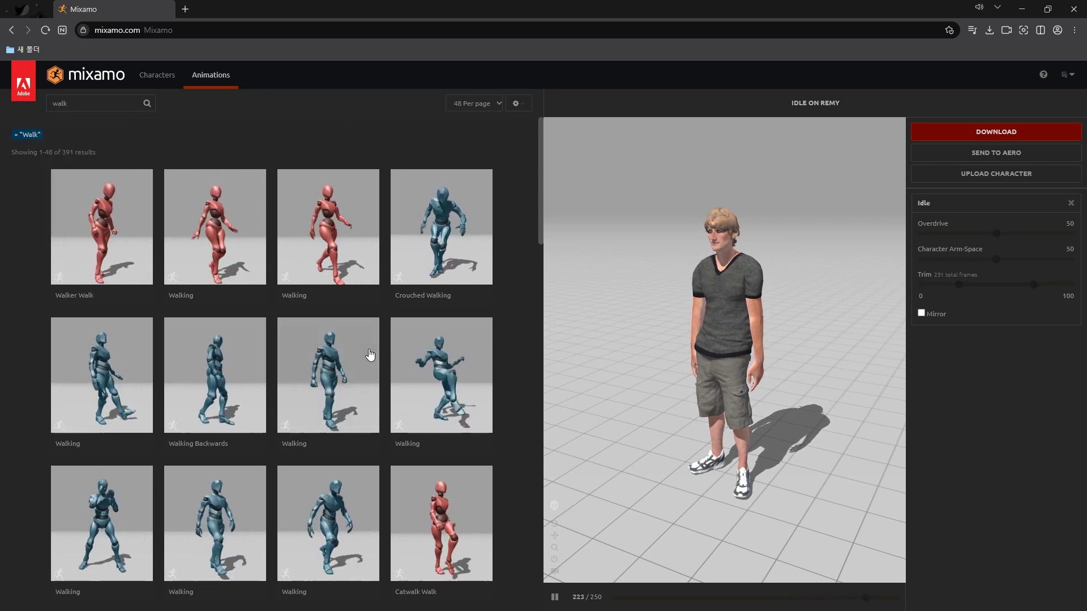
click(369, 354)
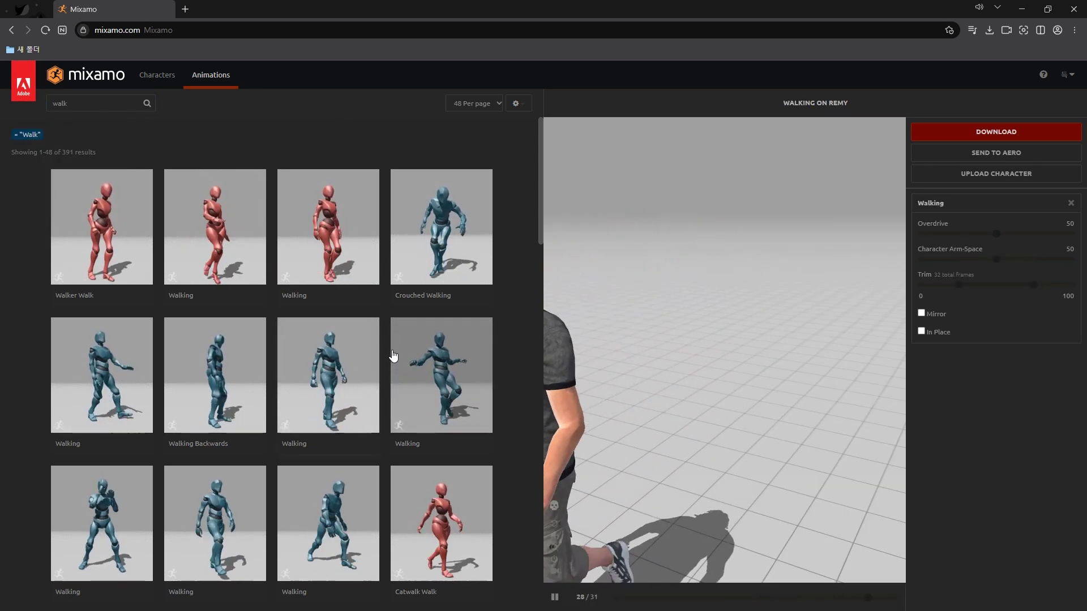
Open Walking's download settings and the Skin dropdown to choose Without Skin.
click(962, 132)
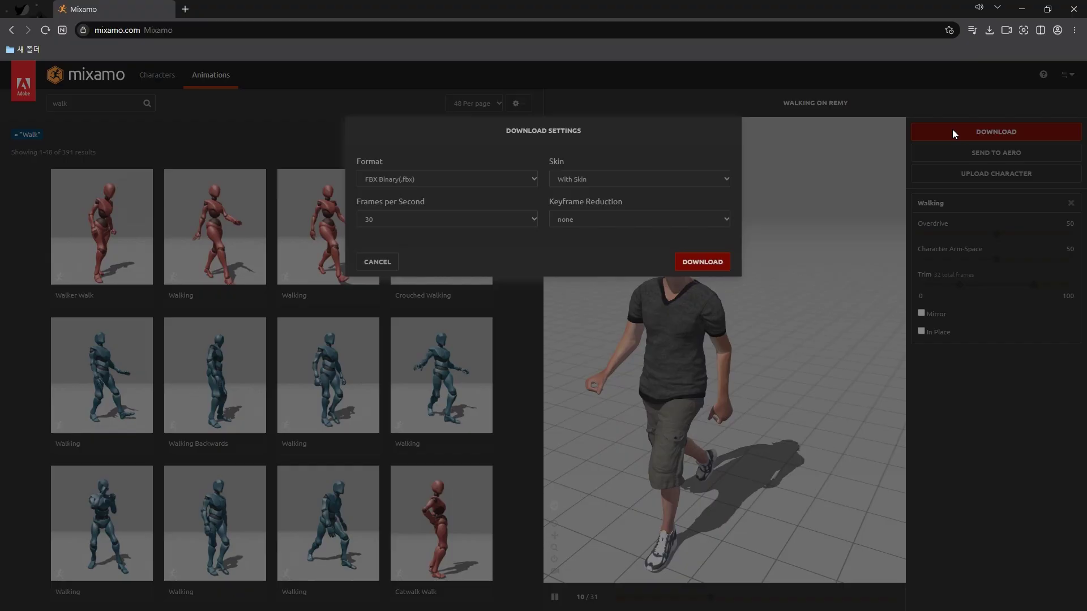
click(583, 177)
click(564, 192)
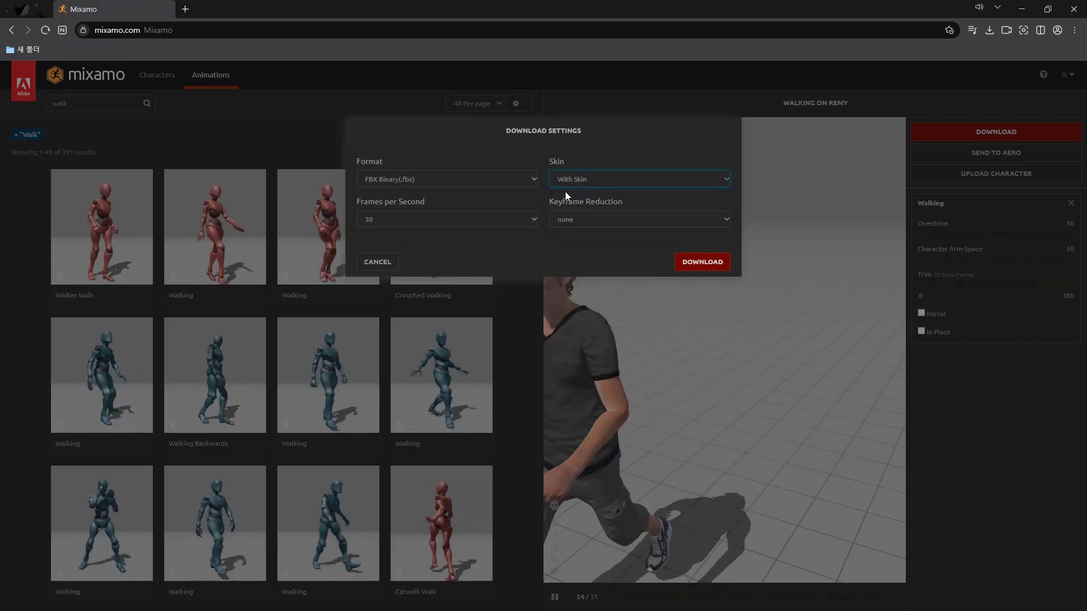
click(647, 181)
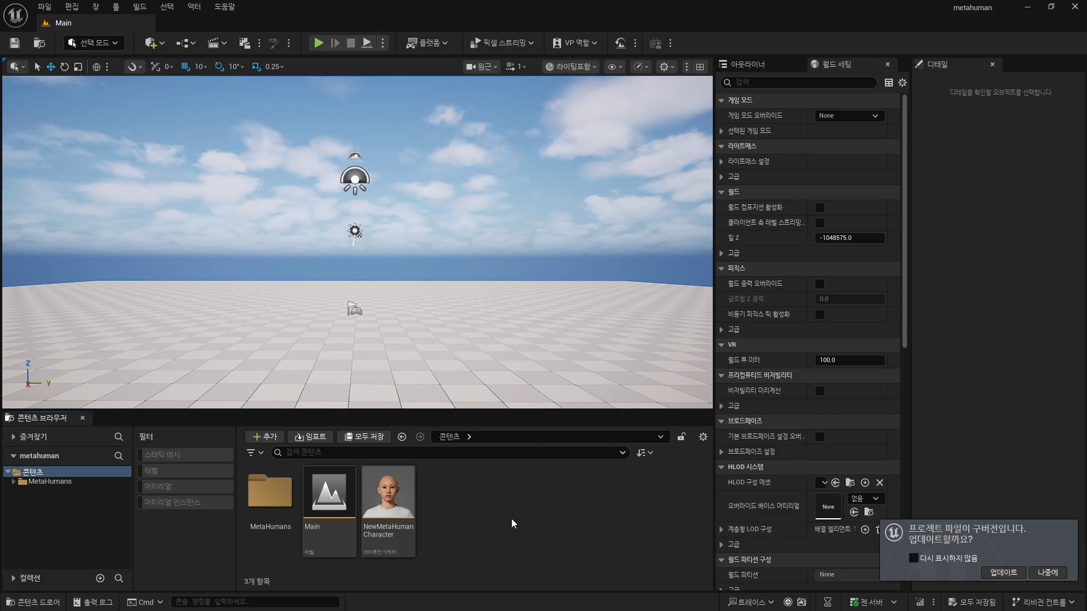
Create a new Content Browser folder named mixamo.
right_click(513, 522)
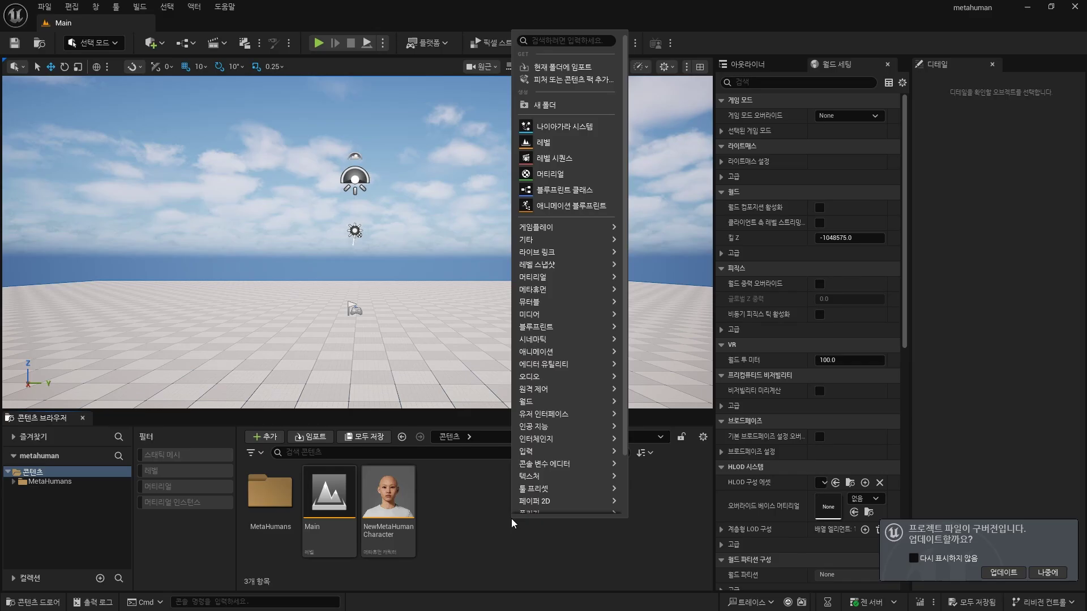
click(555, 107)
text(mixa)
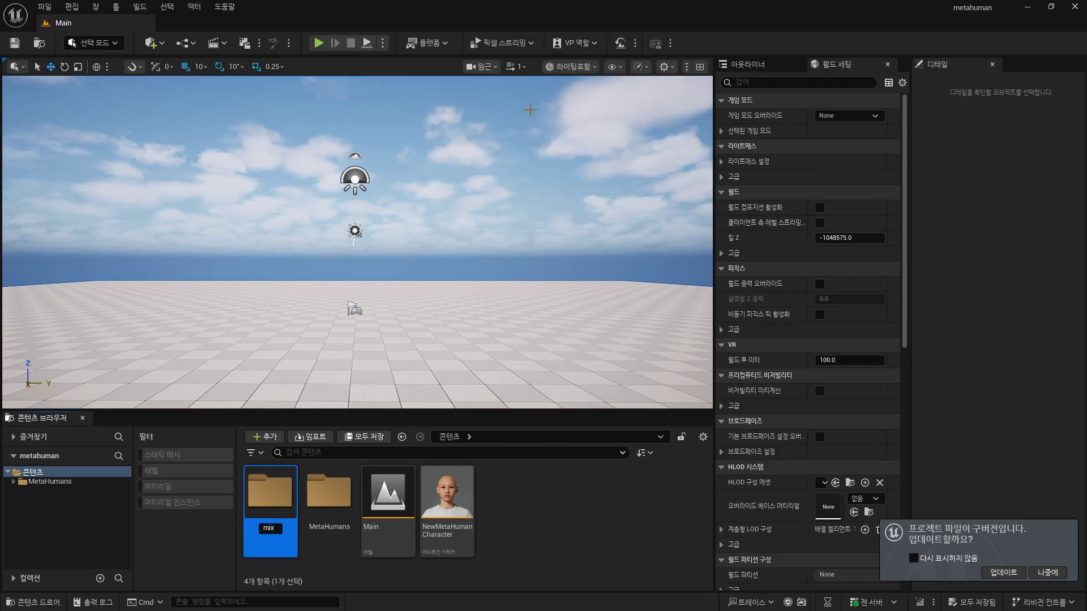
text(mo)
key(Return)
key(Return)
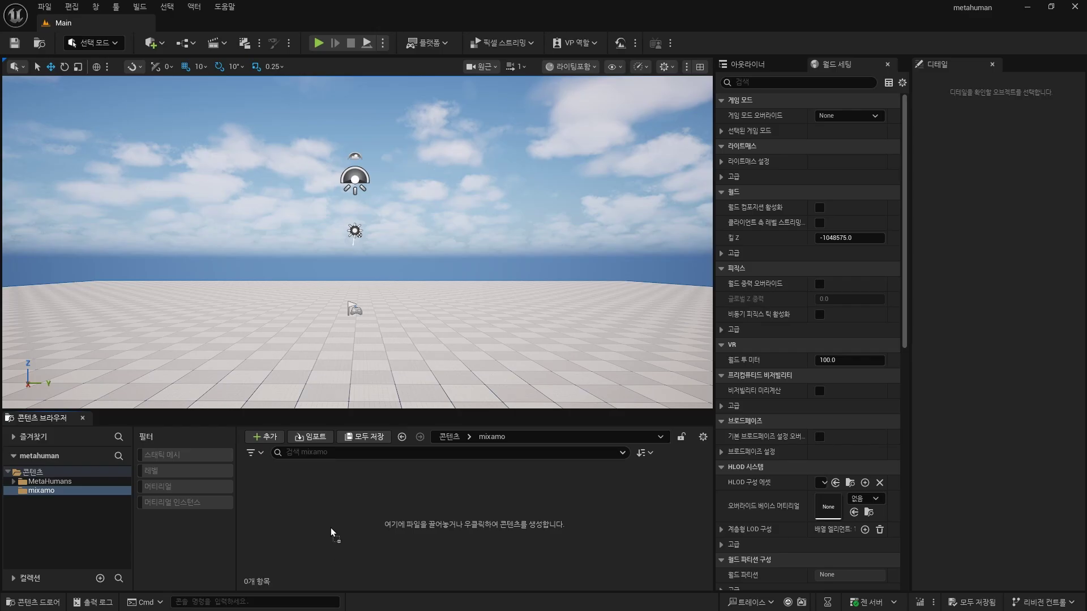
Import Walking.fbx into mixamo with its materials, textures and animation.
drag(332, 533, 333, 532)
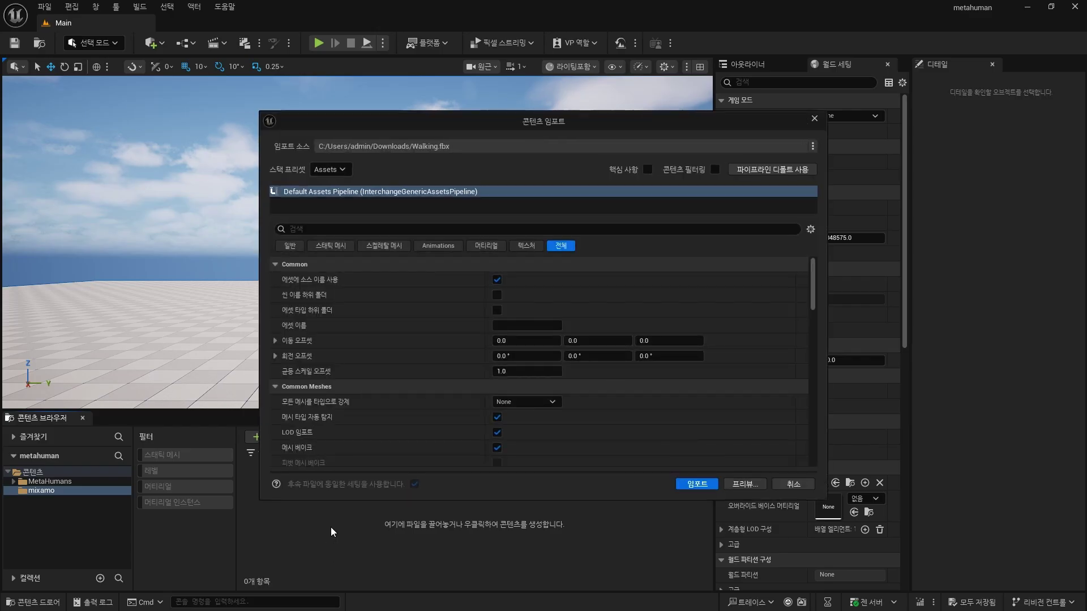
click(485, 246)
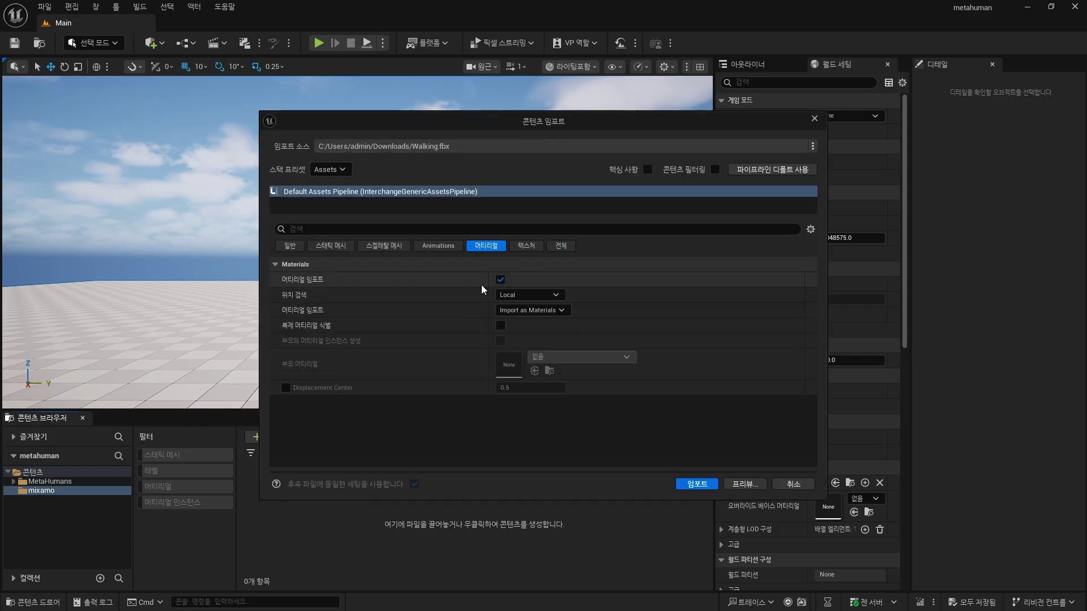
click(525, 245)
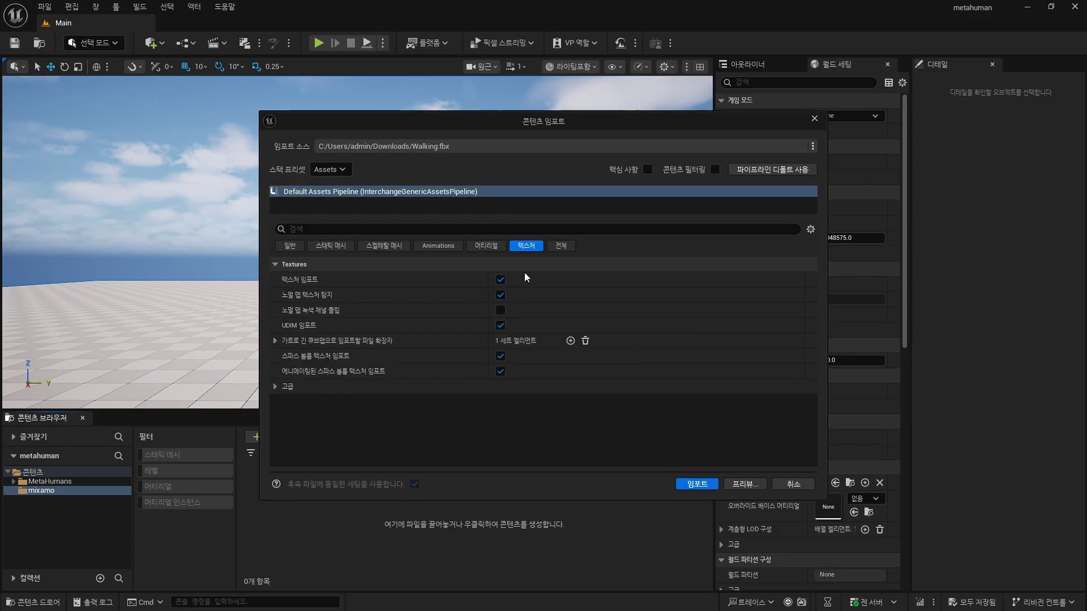
click(559, 246)
click(697, 484)
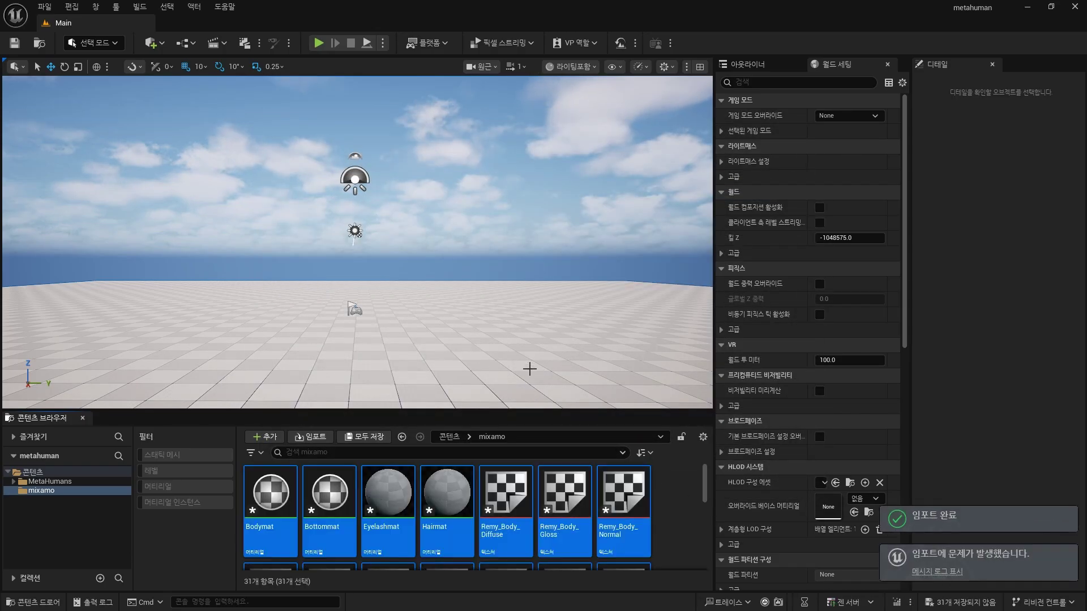
Preview the imported Walking_Anim clip in its editor, then close it.
scroll(543, 497, down, 5)
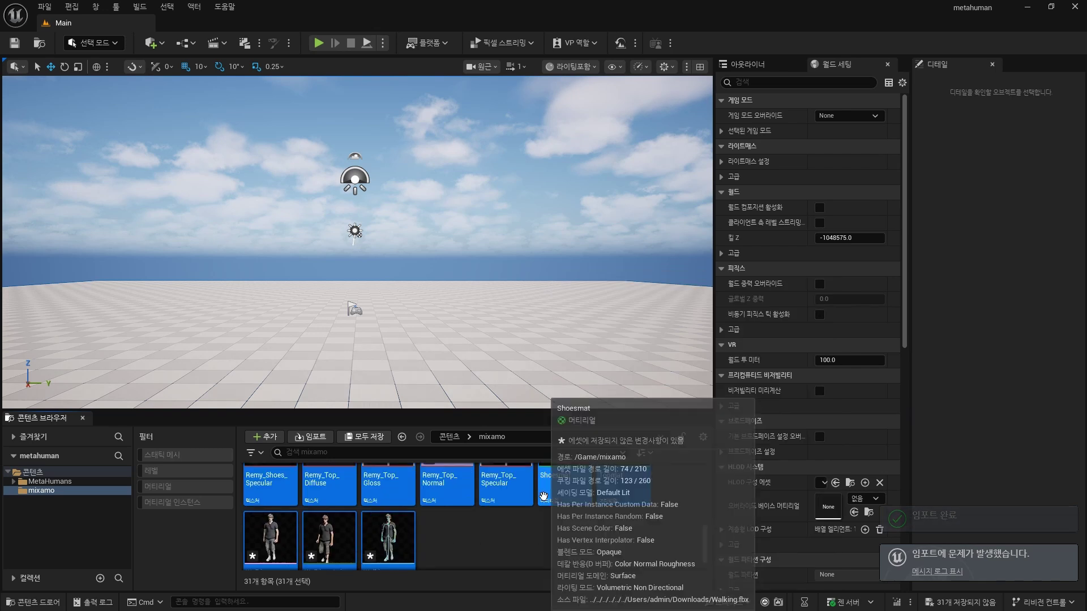
click(481, 533)
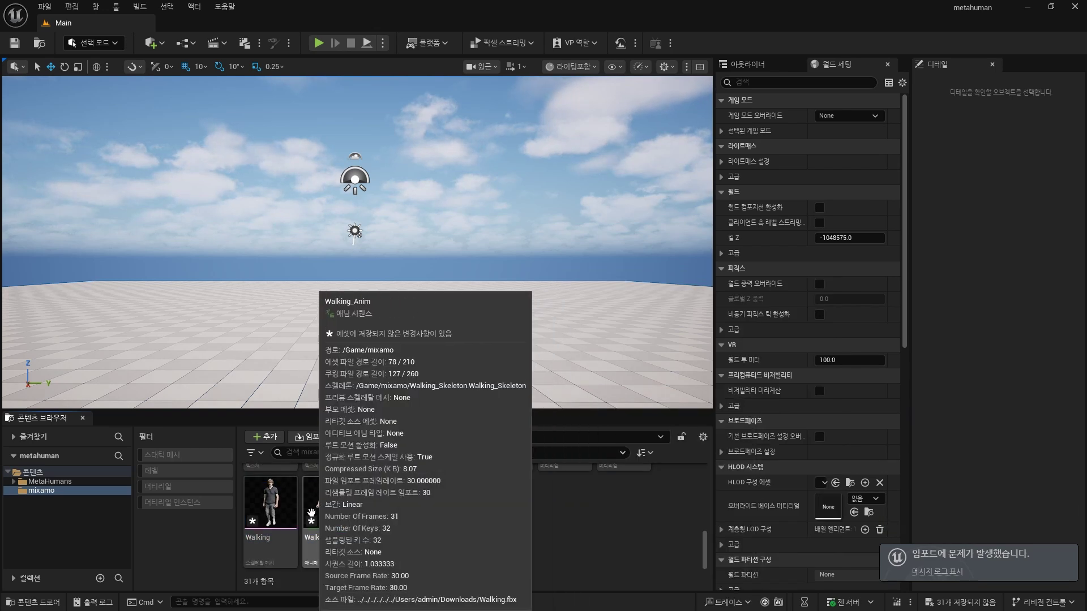
double_click(312, 515)
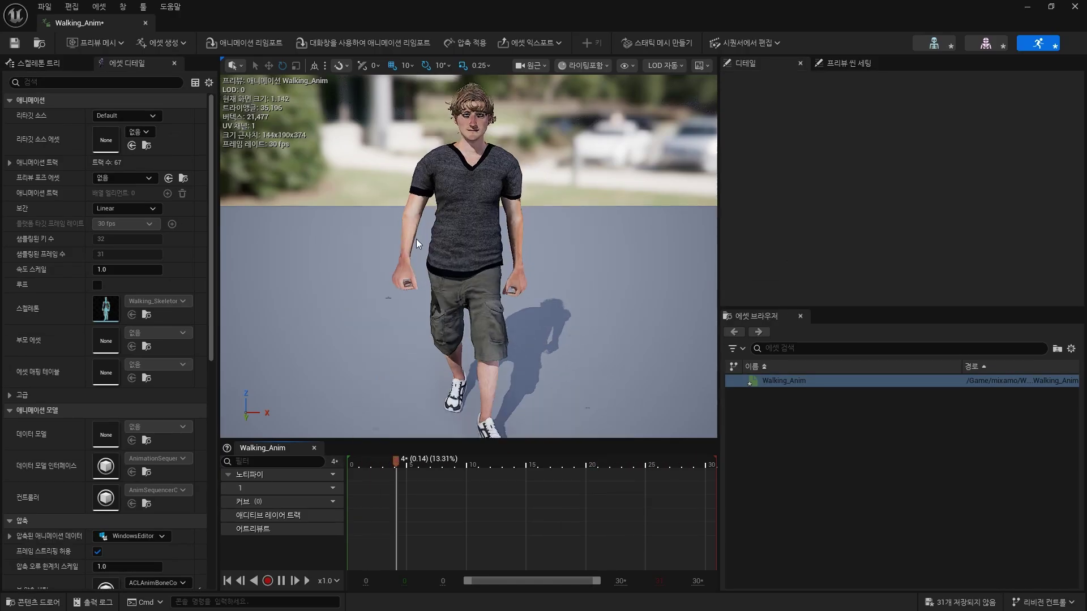
middle_click(87, 26)
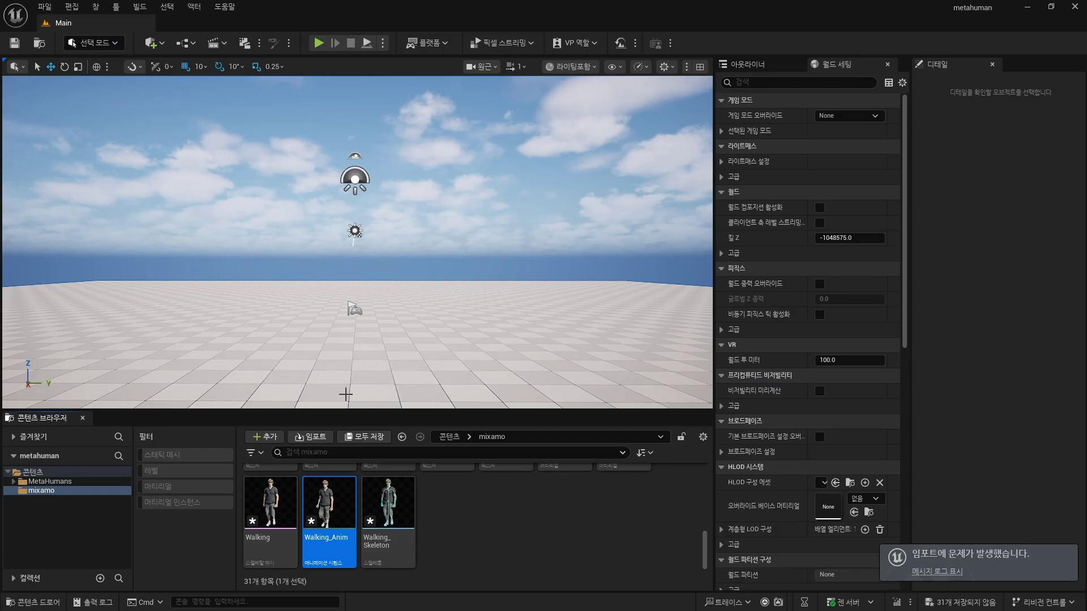
Inspect Walking_Anim's Retarget Animations target mesh list, then open the MetaHumans folder.
right_click(329, 509)
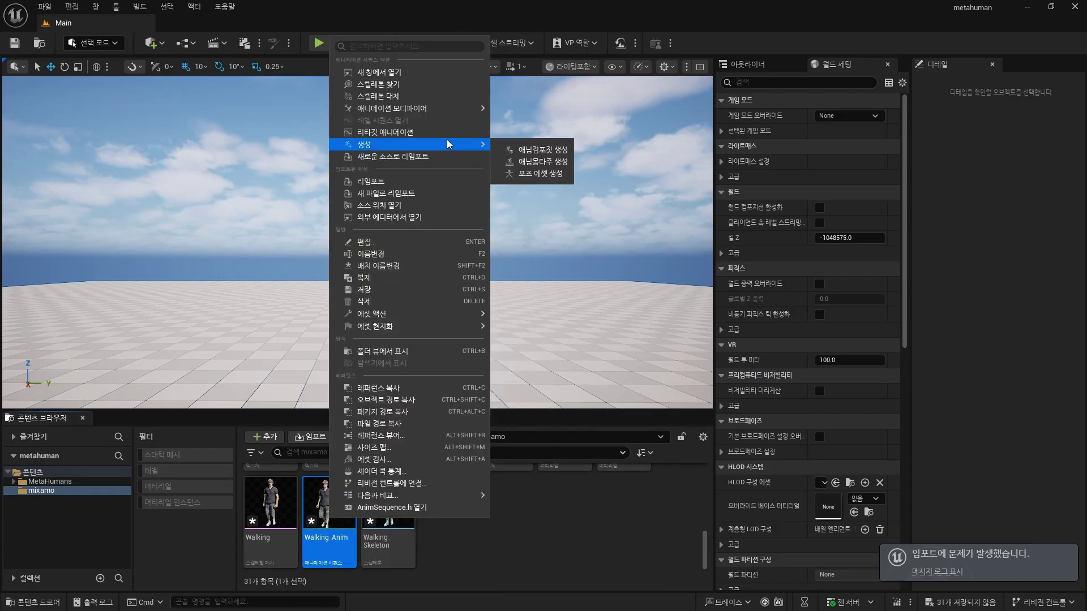
click(447, 132)
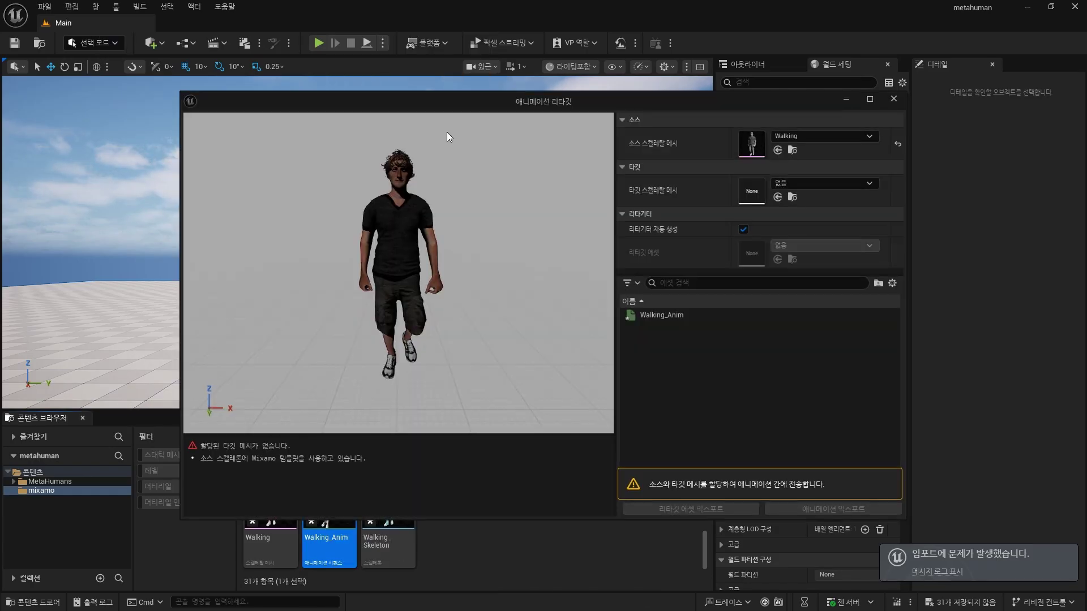
click(814, 182)
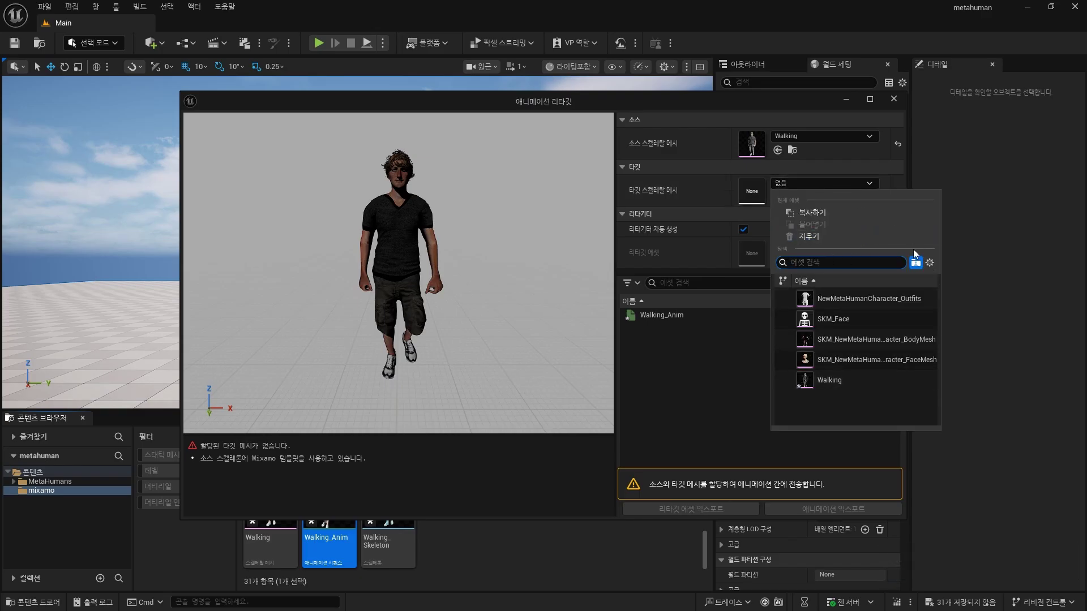
click(648, 365)
click(894, 98)
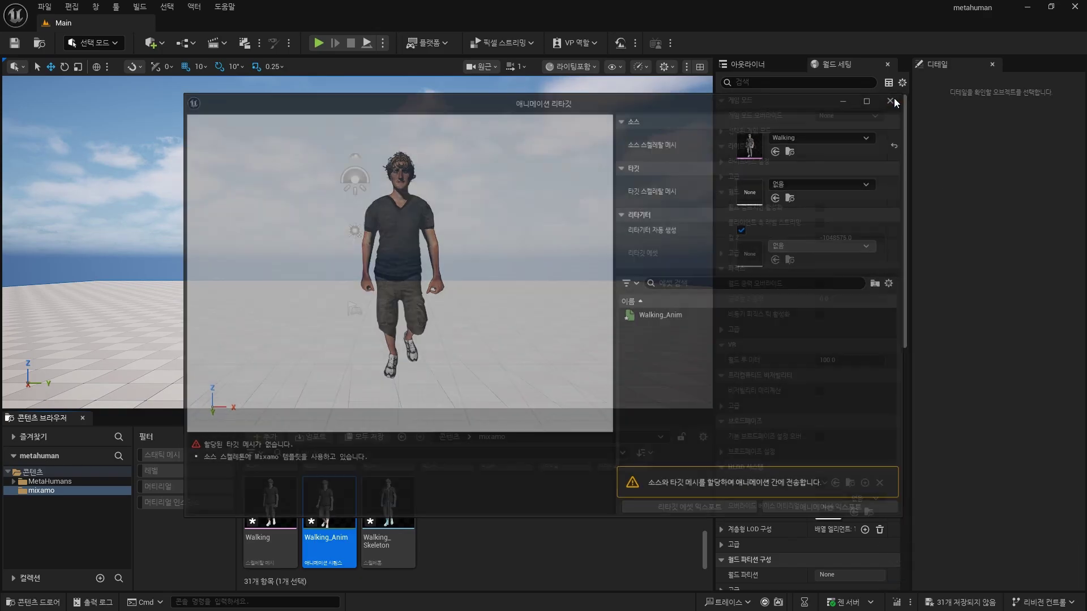
double_click(50, 481)
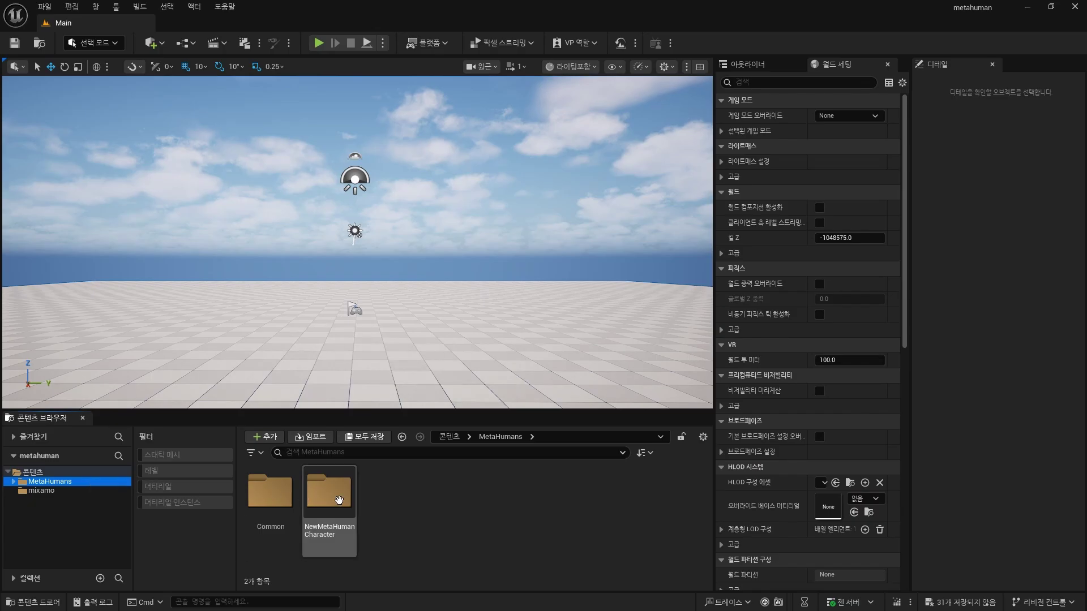
In BP_NewMetaHumanCharacter, check which Skeletal Mesh Asset the Body component uses.
double_click(330, 497)
double_click(501, 498)
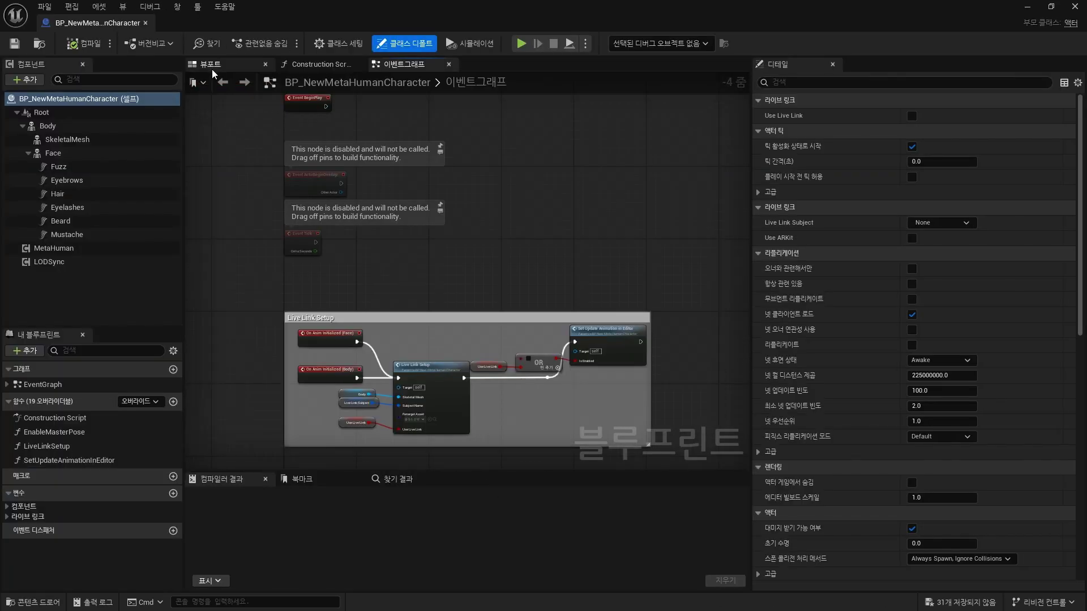
click(218, 66)
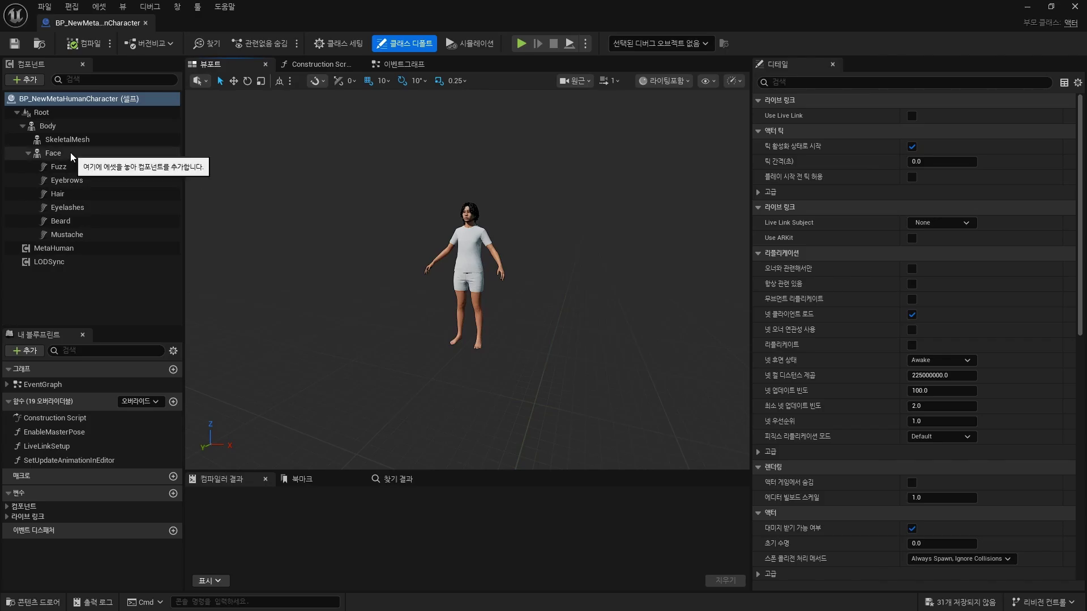
click(79, 126)
key(f)
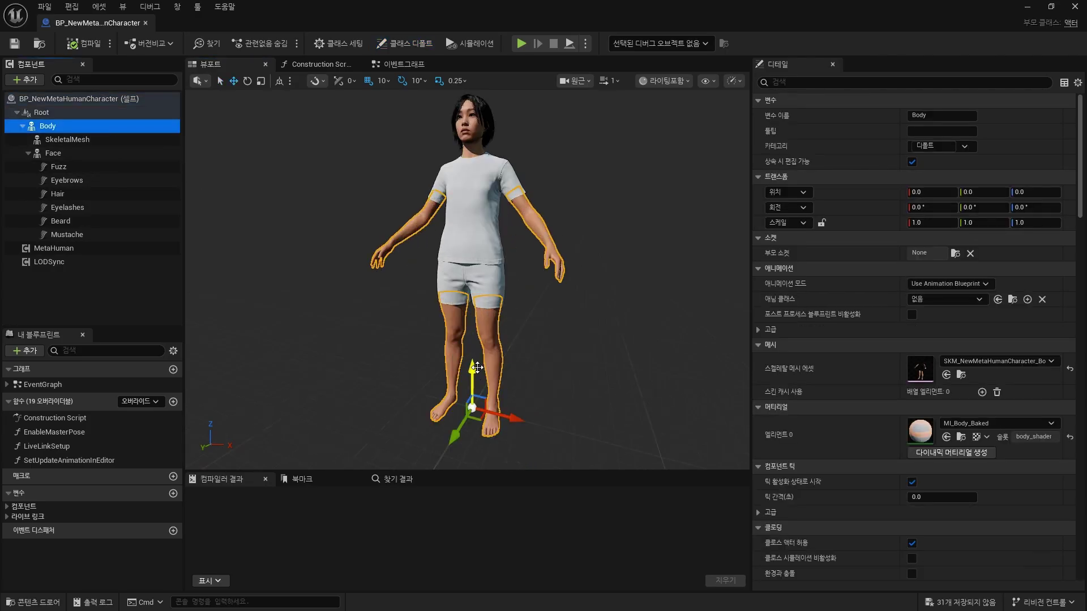
click(993, 362)
click(1038, 363)
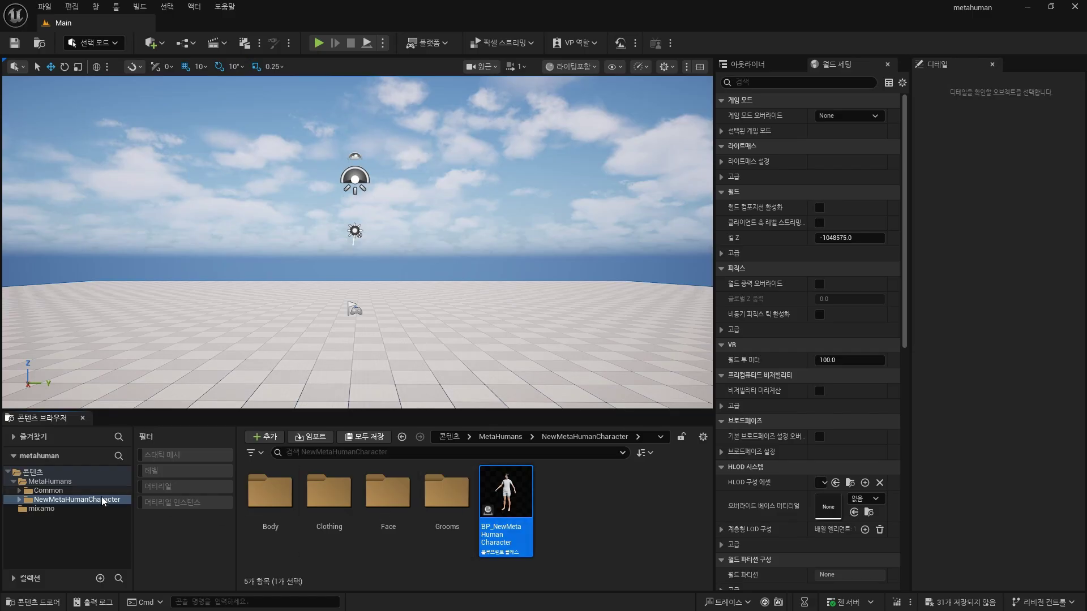
Return to the mixamo folder and open Retarget Animations for Walking_Anim.
click(40, 508)
scroll(367, 529, down, 1)
scroll(366, 530, down, 4)
scroll(367, 530, down, 2)
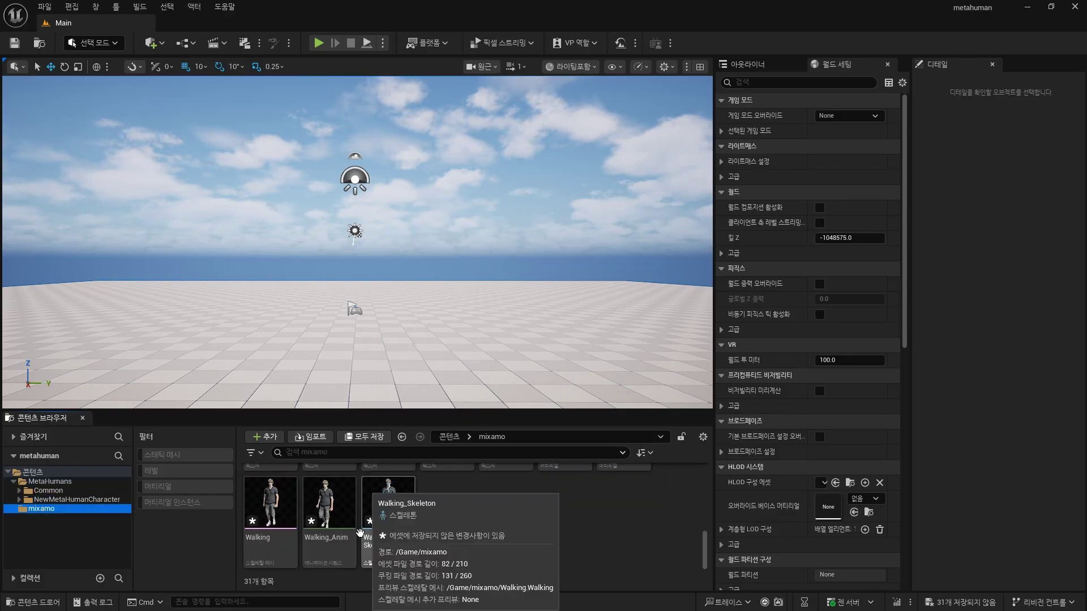
right_click(332, 504)
mouse_move(451, 169)
click(446, 149)
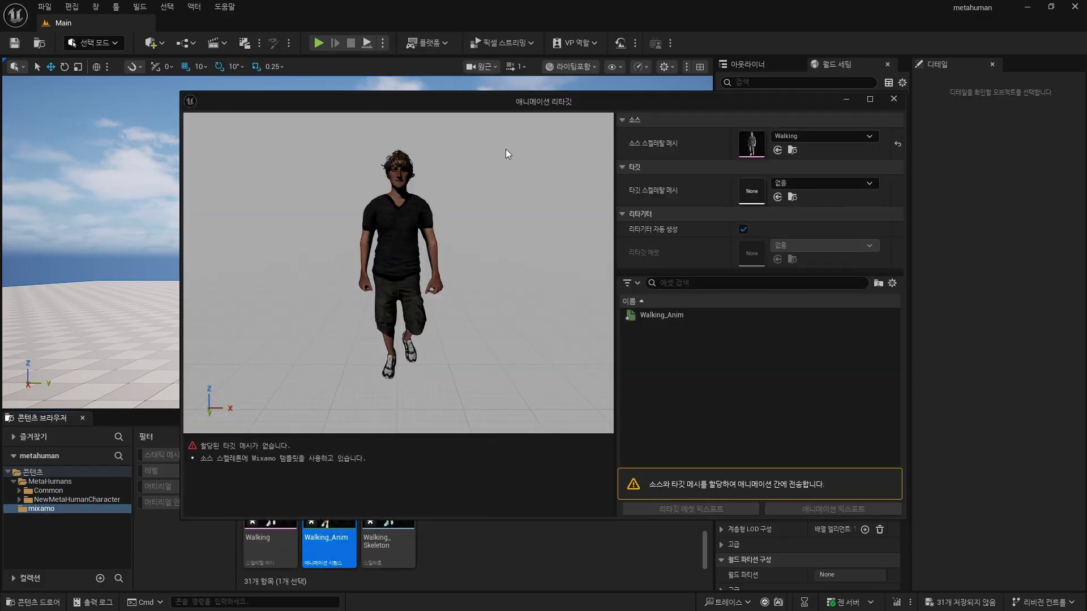
Target SKM_NewMetaHumanCharacter_BodyMesh and preview the retargeted Walking_Anim.
click(804, 180)
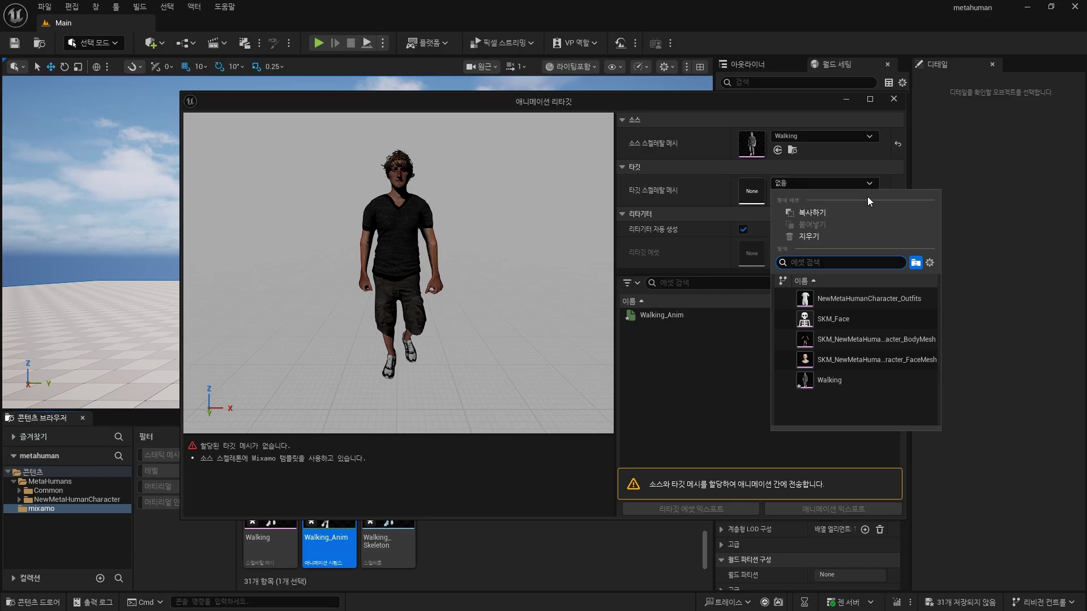
click(898, 339)
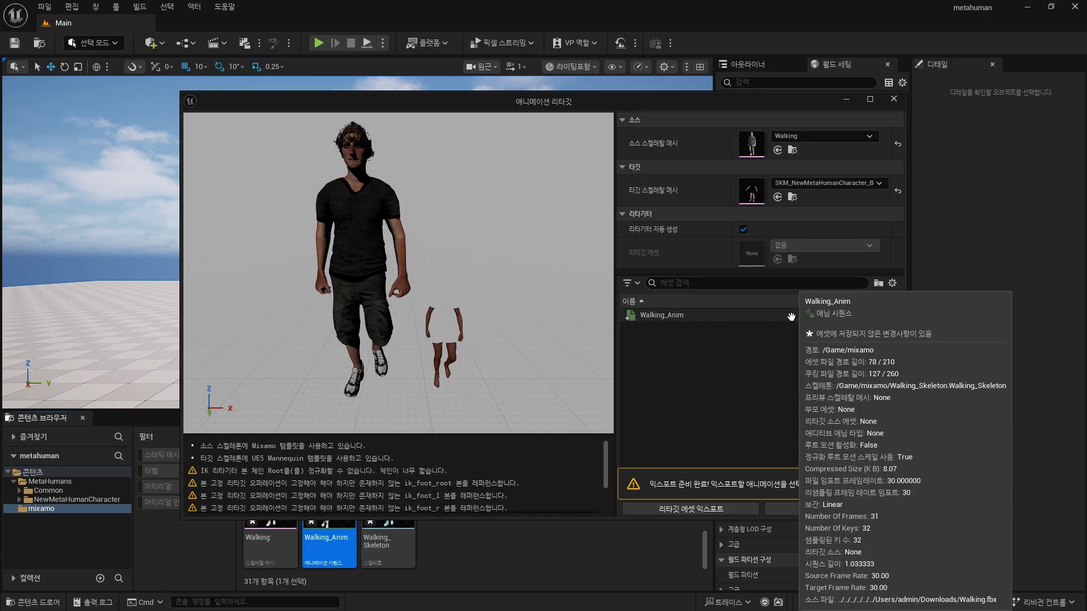
click(791, 316)
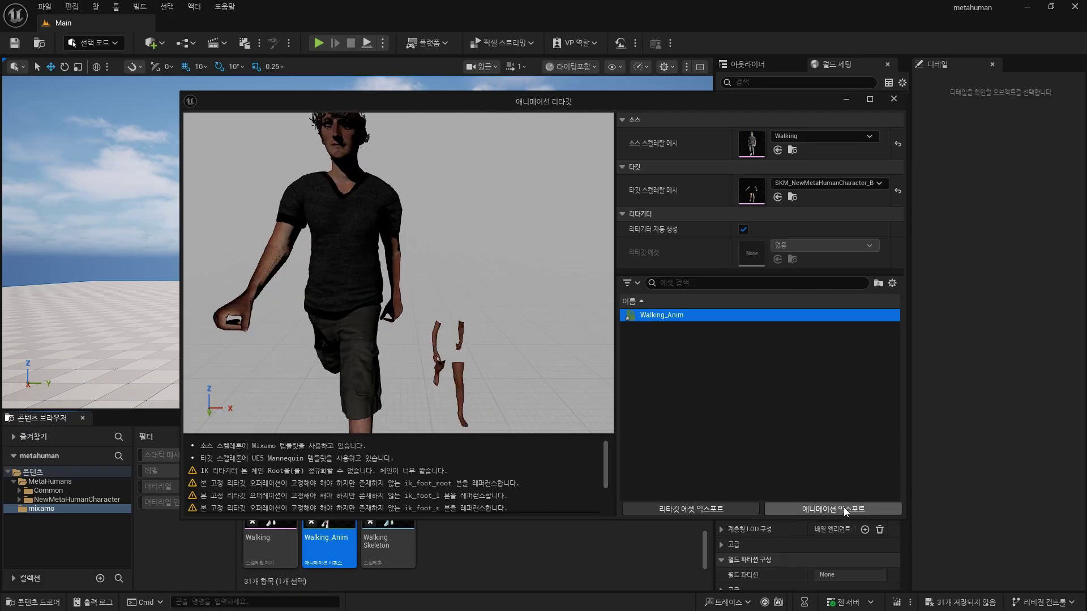
Export the retargeted walk into a newly created meta_anim folder.
click(843, 509)
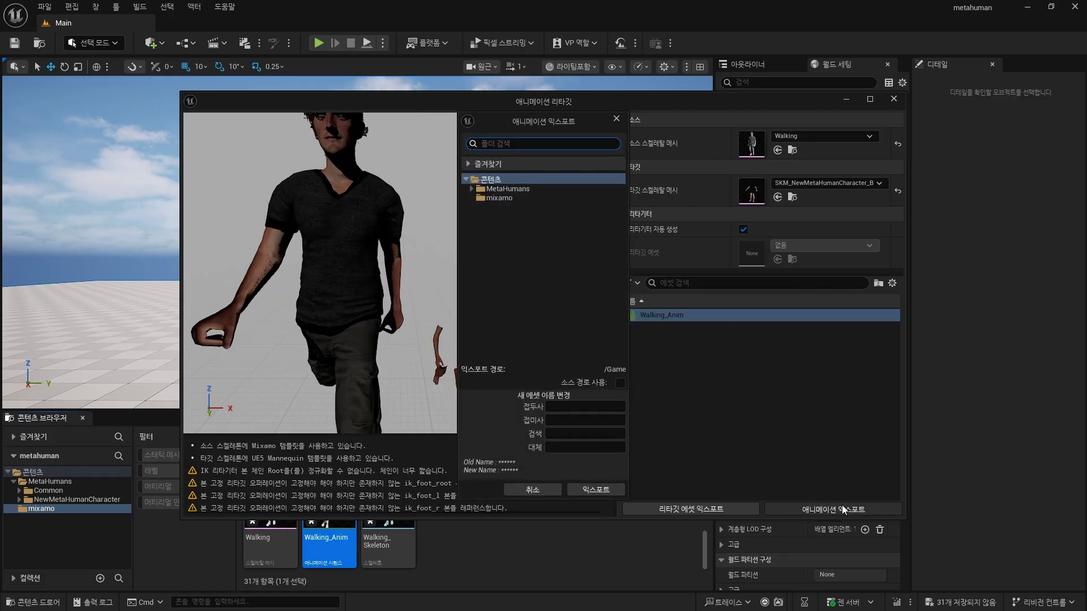
right_click(518, 247)
click(544, 260)
text(meta_anim)
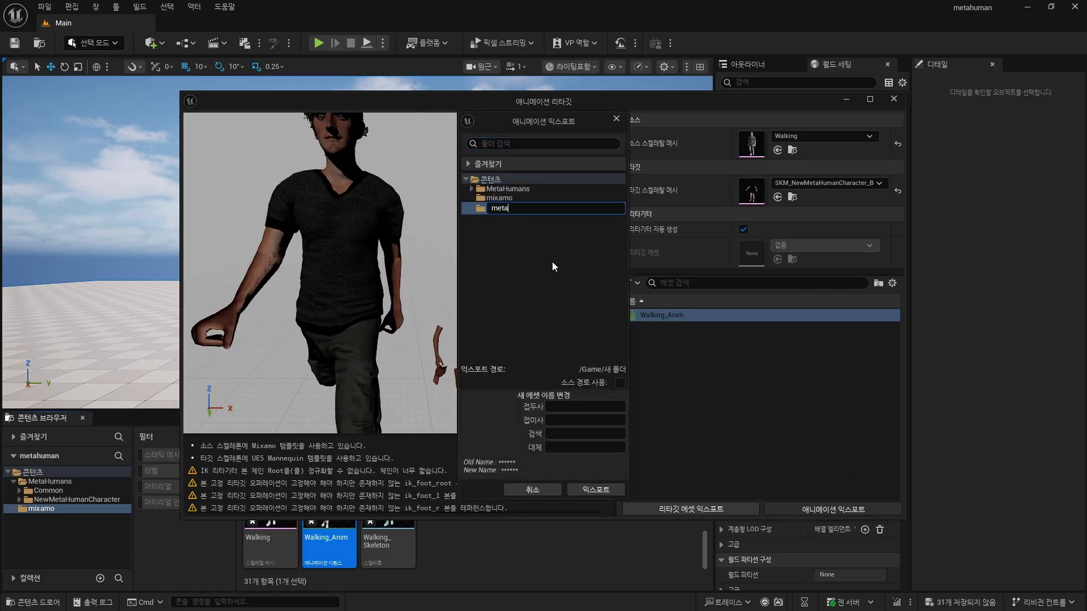
key(Return)
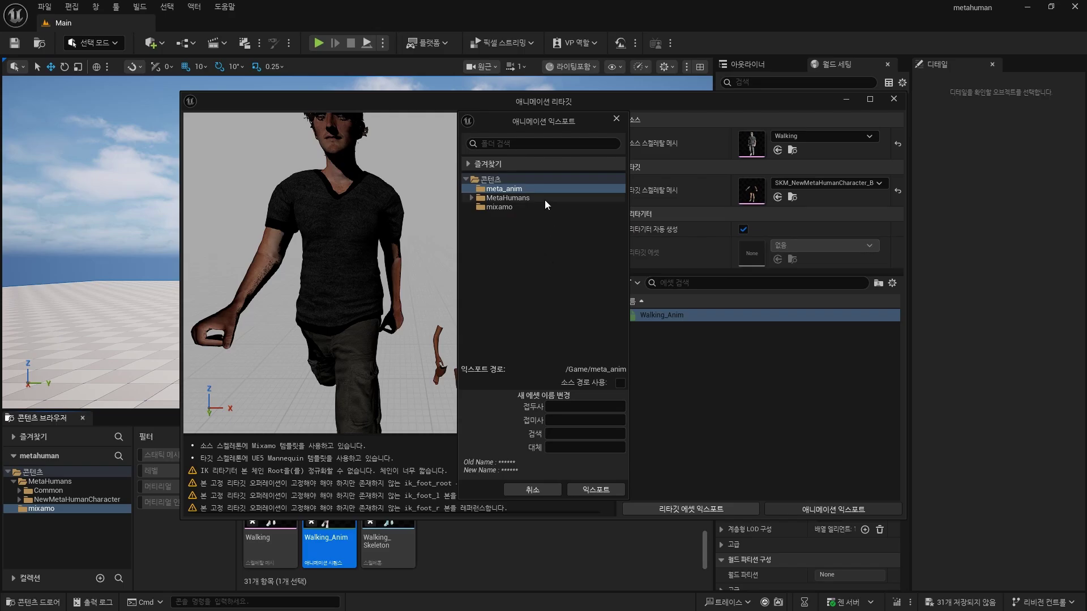
Add the prefix AS and confirm the batch export of AS_Walking_Anim.
click(568, 405)
text(A)
text(S_)
click(607, 487)
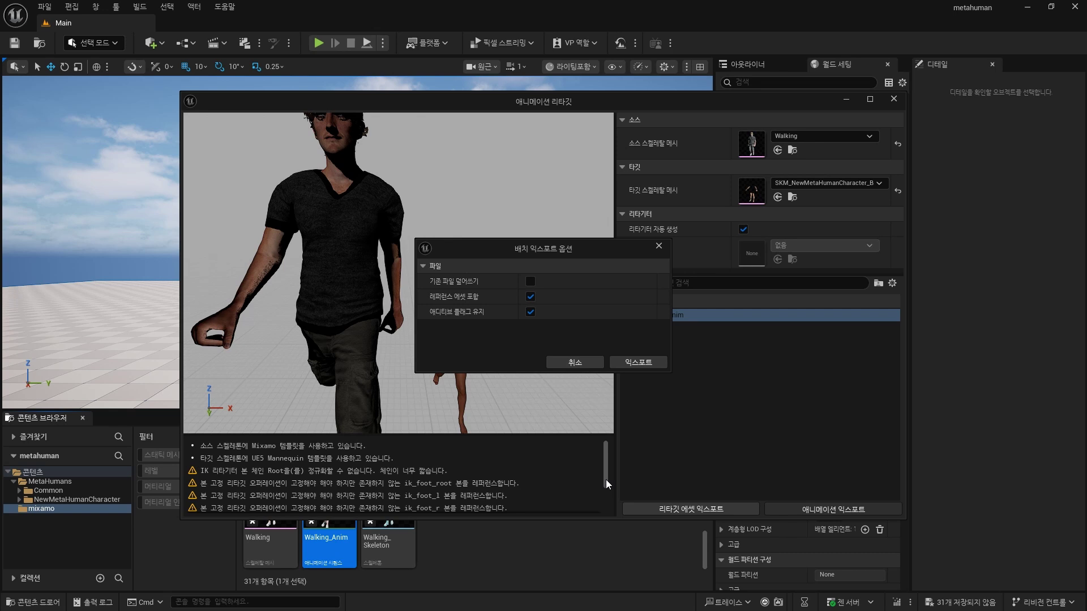
click(650, 365)
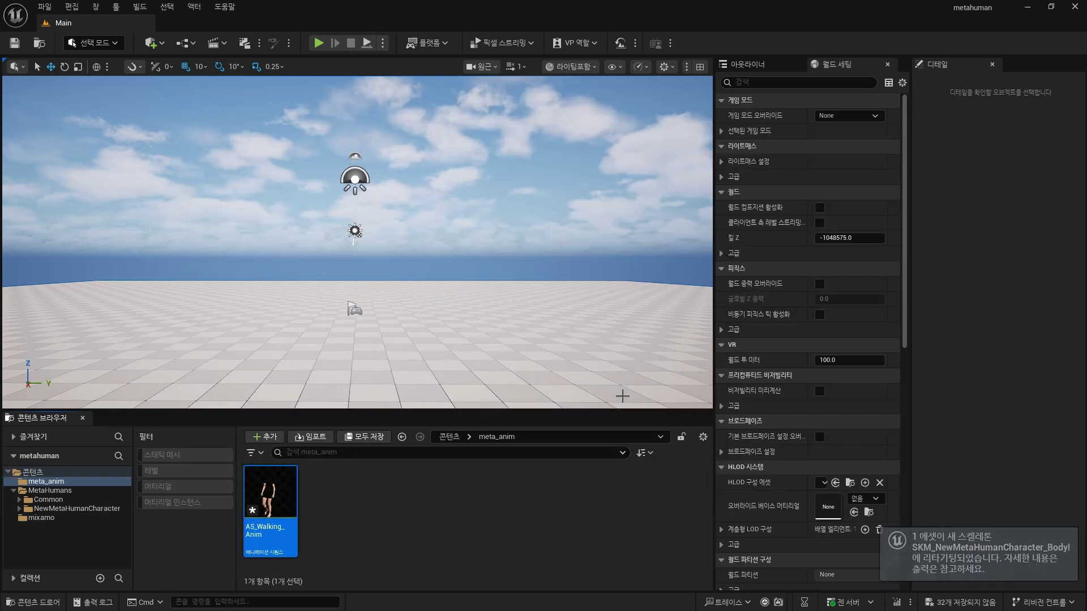
Place BP_NewMetaHumanCharacter in the level and frame it in the viewport.
click(94, 491)
double_click(329, 491)
click(513, 513)
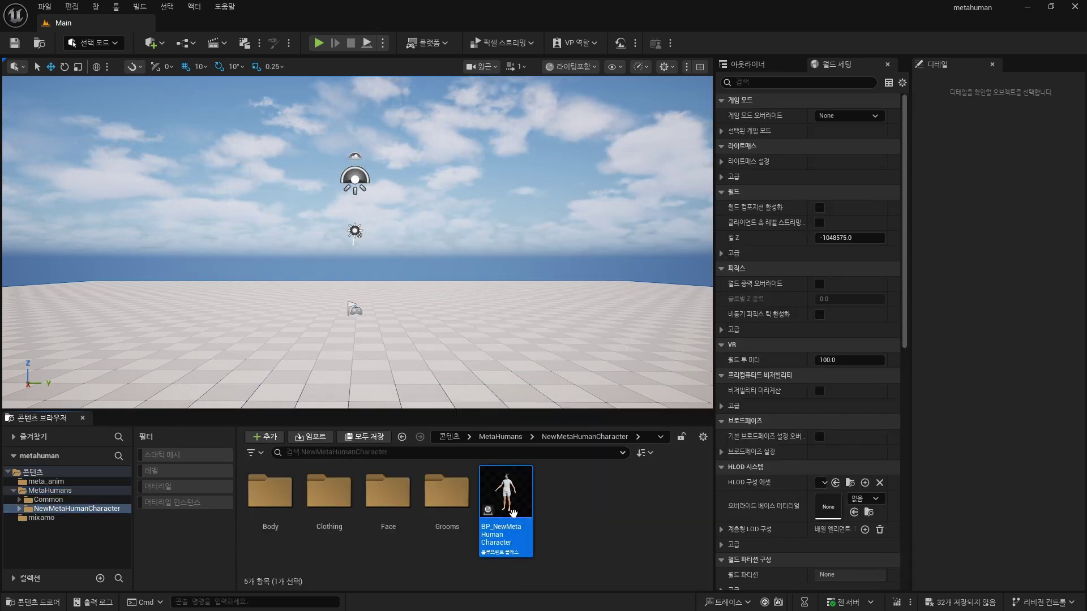
click(300, 348)
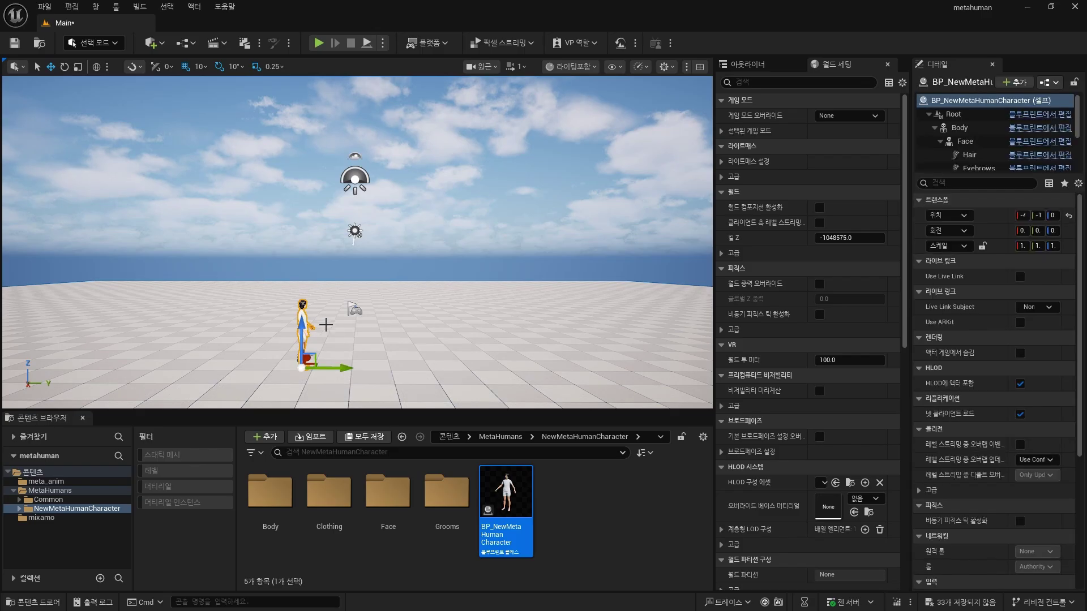
key(f)
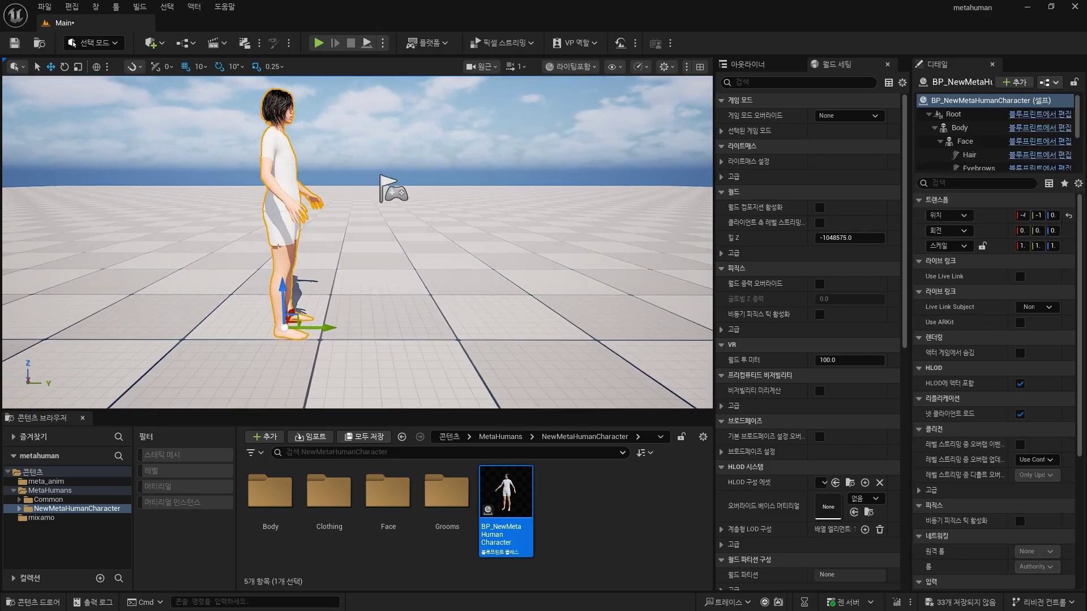
Create NewLevelSequence and add the MetaHuman character to it from the Outliner.
click(215, 43)
click(255, 75)
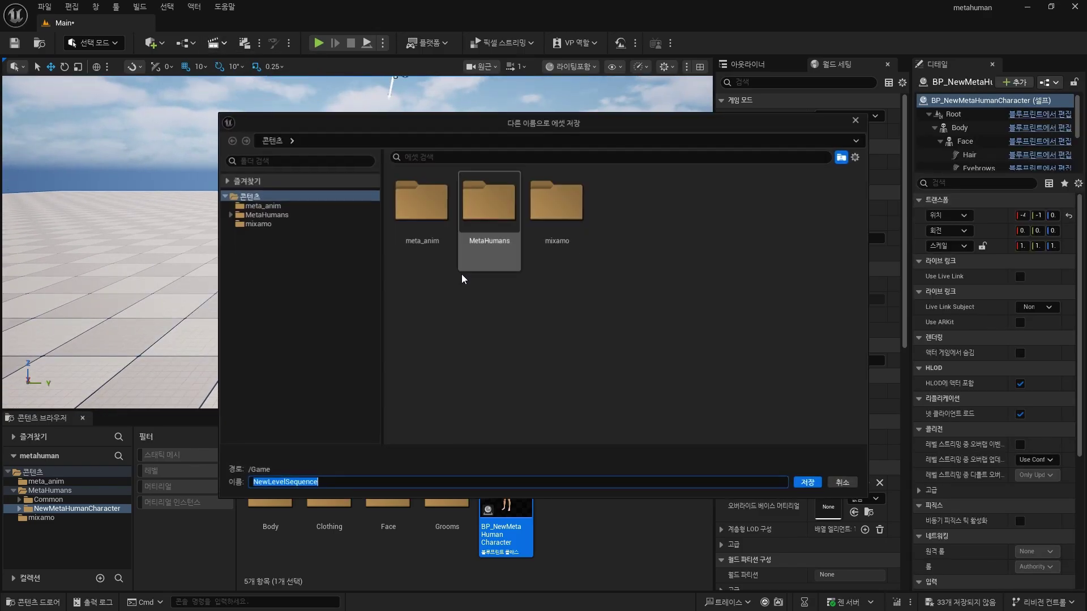
click(810, 484)
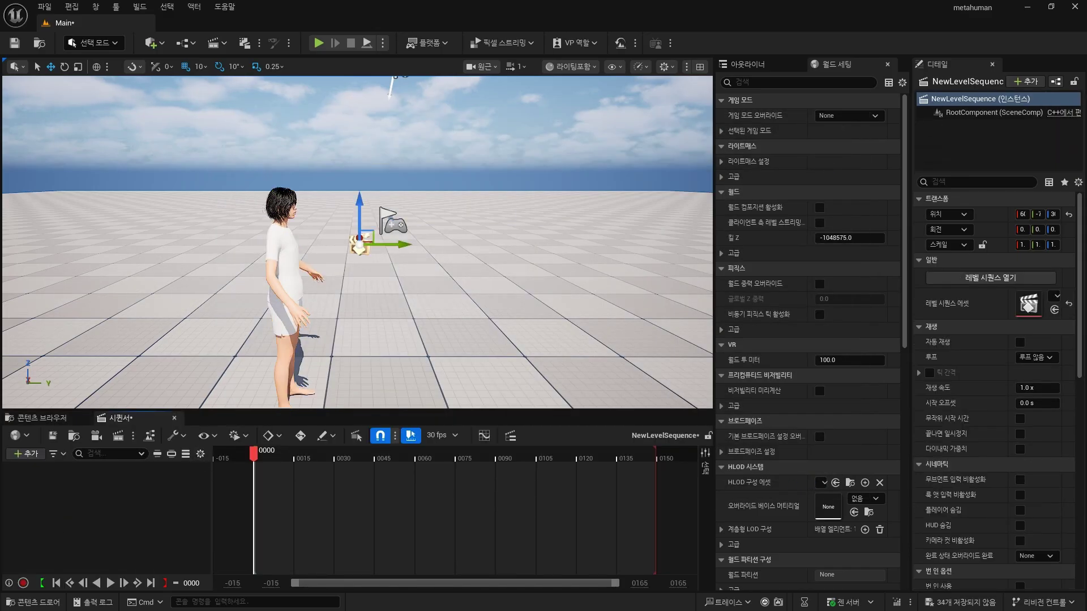
click(286, 254)
click(747, 64)
mouse_move(803, 218)
mouse_down()
mouse_move(827, 336)
mouse_move(50, 503)
mouse_move(87, 518)
mouse_up()
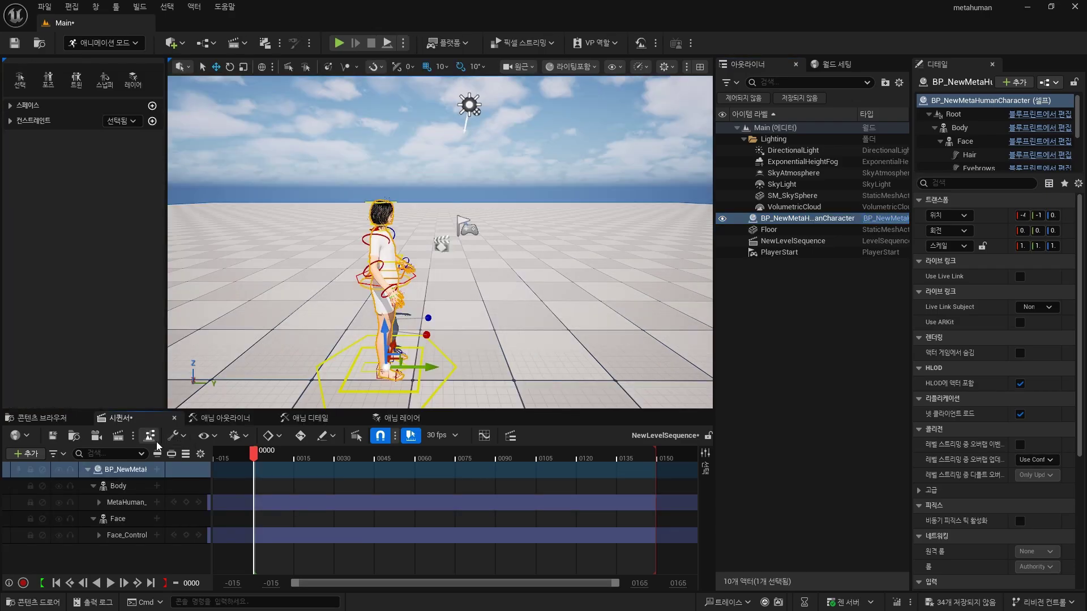
Assign AS_Walking_Anim to the Body track and delete the MetaHuman control rig track.
click(156, 469)
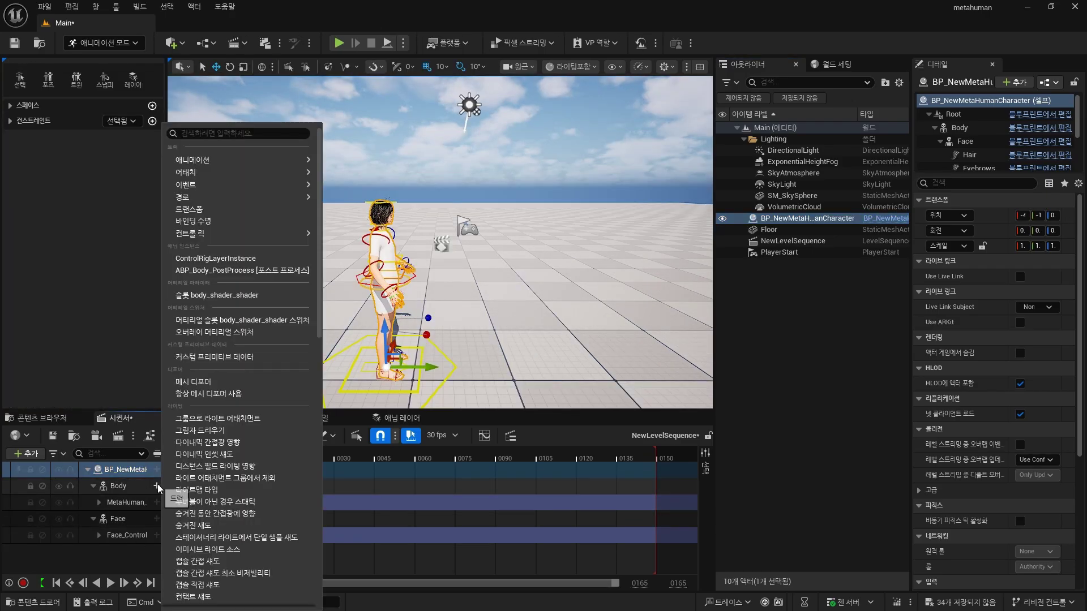
mouse_move(216, 159)
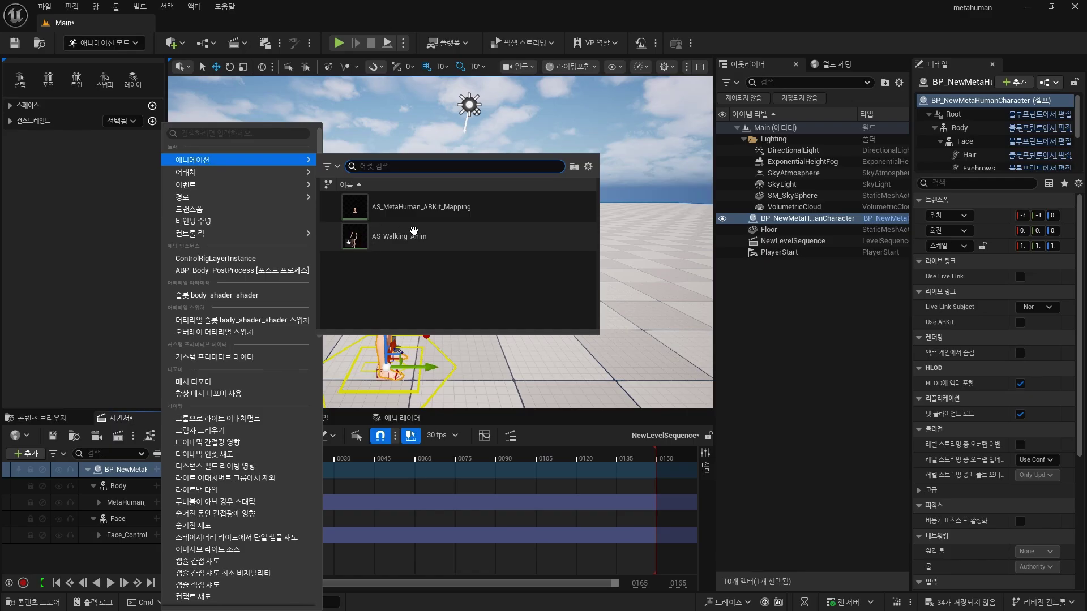
click(478, 246)
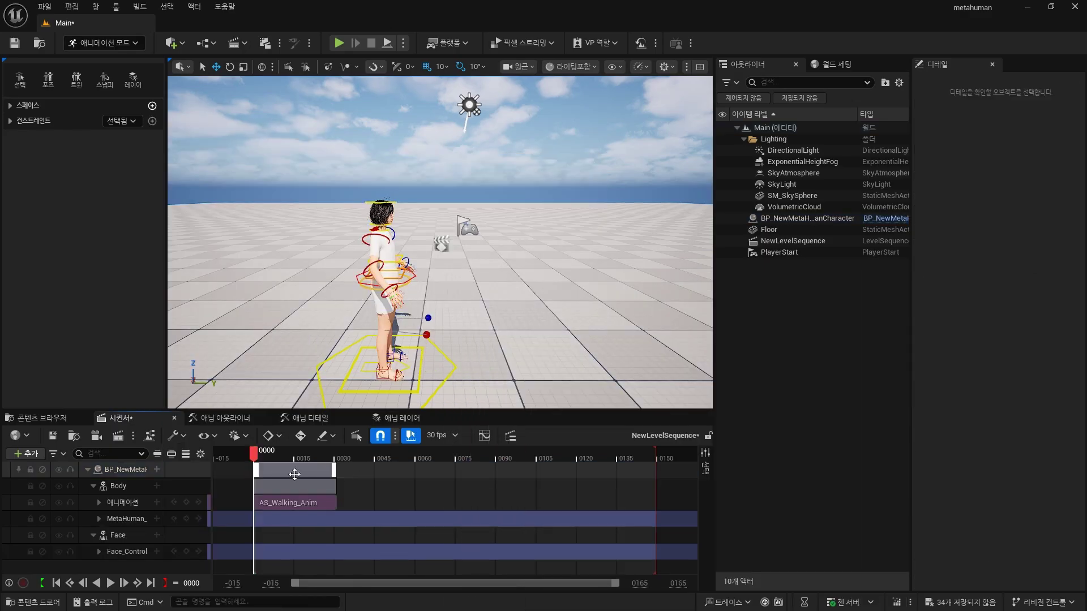
click(138, 519)
key(Delete)
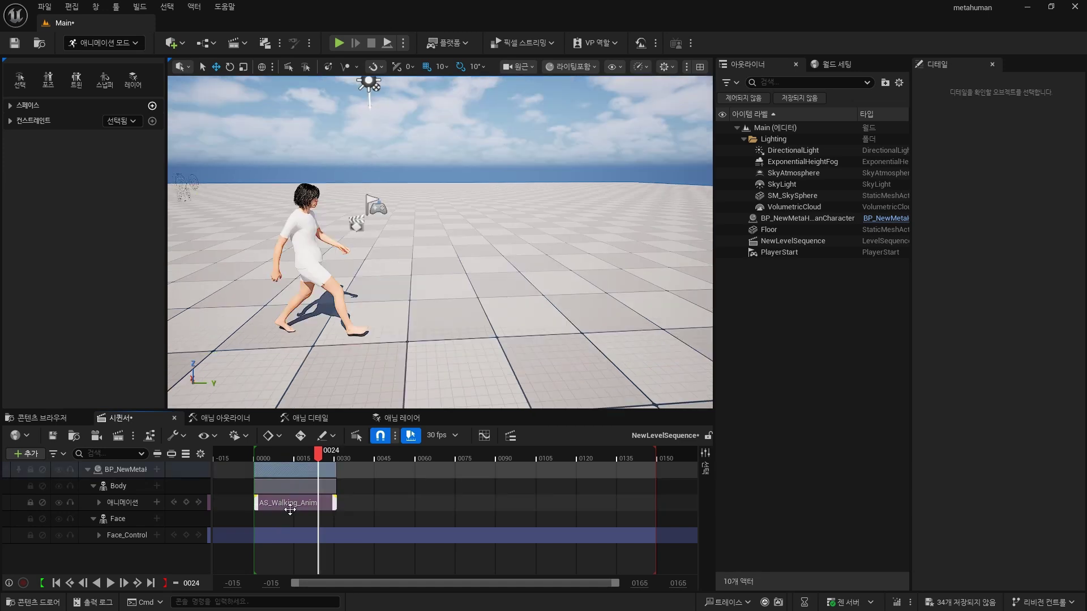
Match the second AS_Walking_Anim clip on spine_01 and overlap it with the first.
right_click(397, 502)
mouse_move(492, 379)
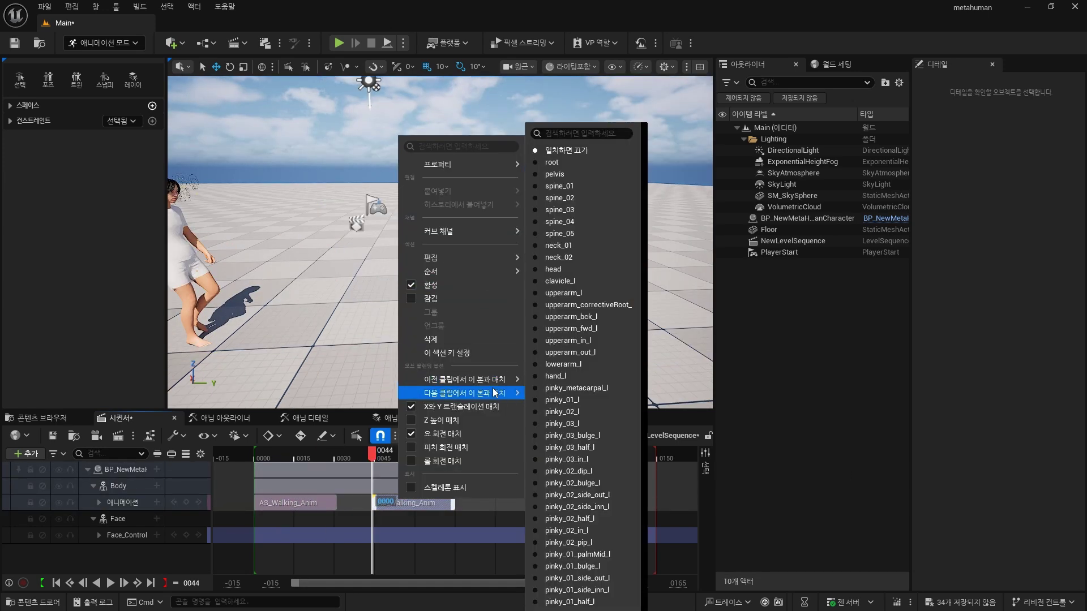
click(589, 187)
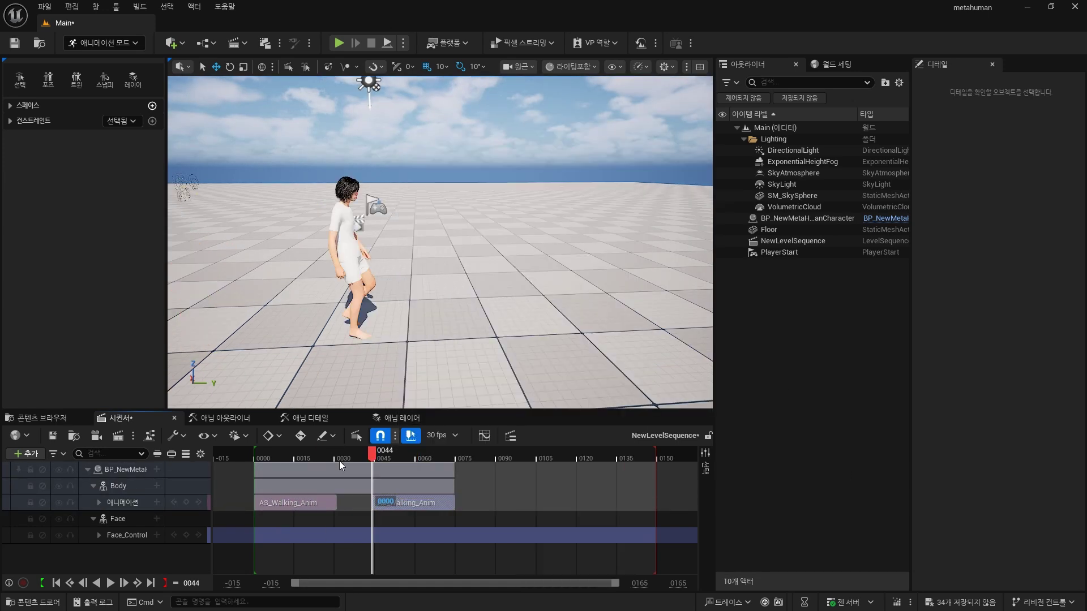
right_click(315, 503)
mouse_move(396, 393)
click(476, 198)
drag(393, 512, 388, 512)
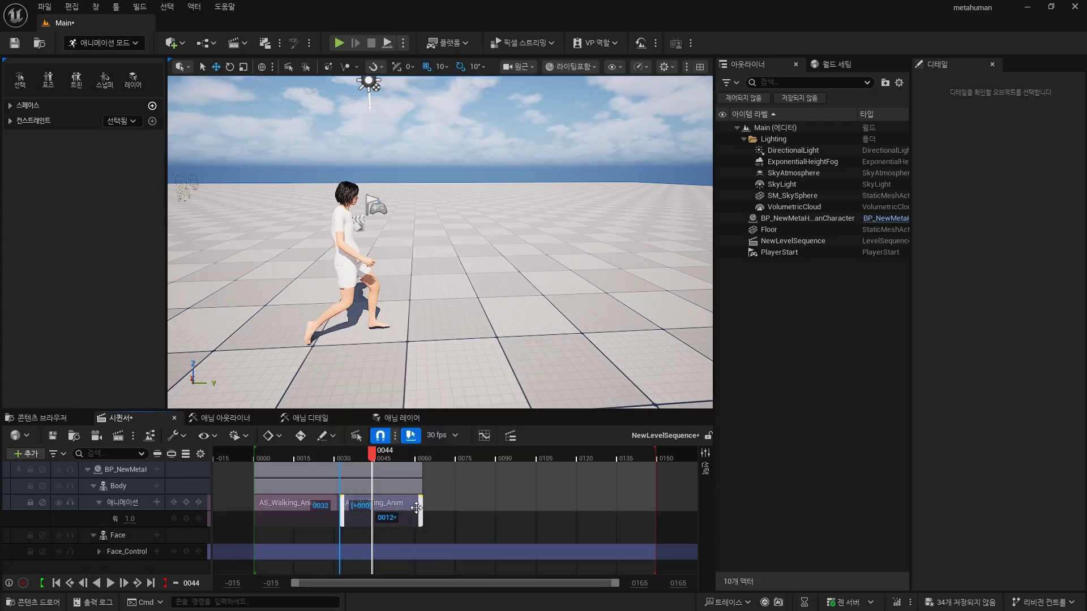
key(space)
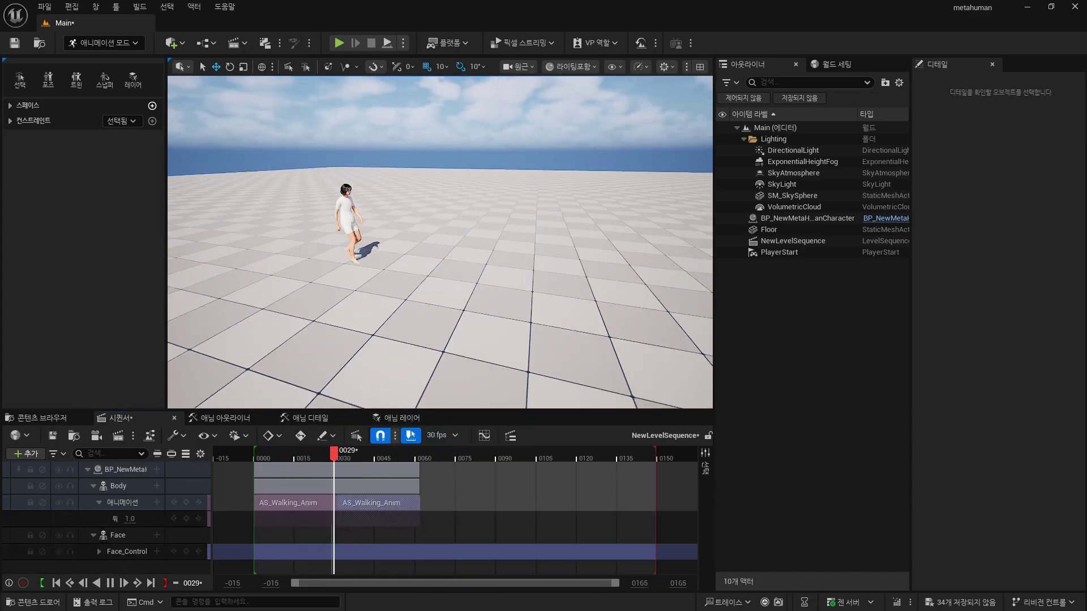
Turn off Match X and Y Translation on the second clip and scrub the blend.
click(276, 460)
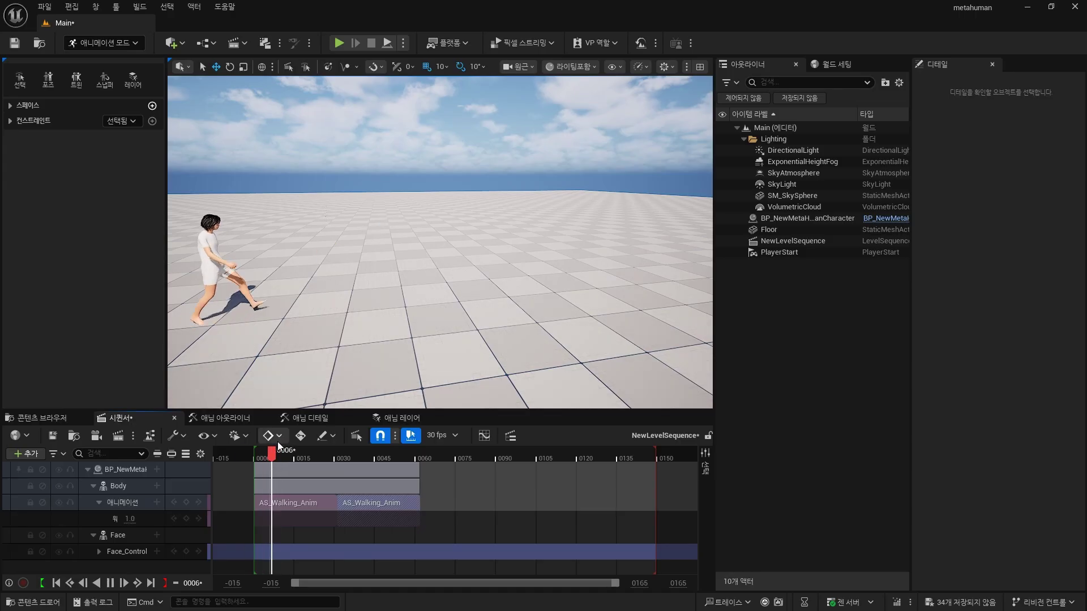
right_click(362, 512)
mouse_move(454, 385)
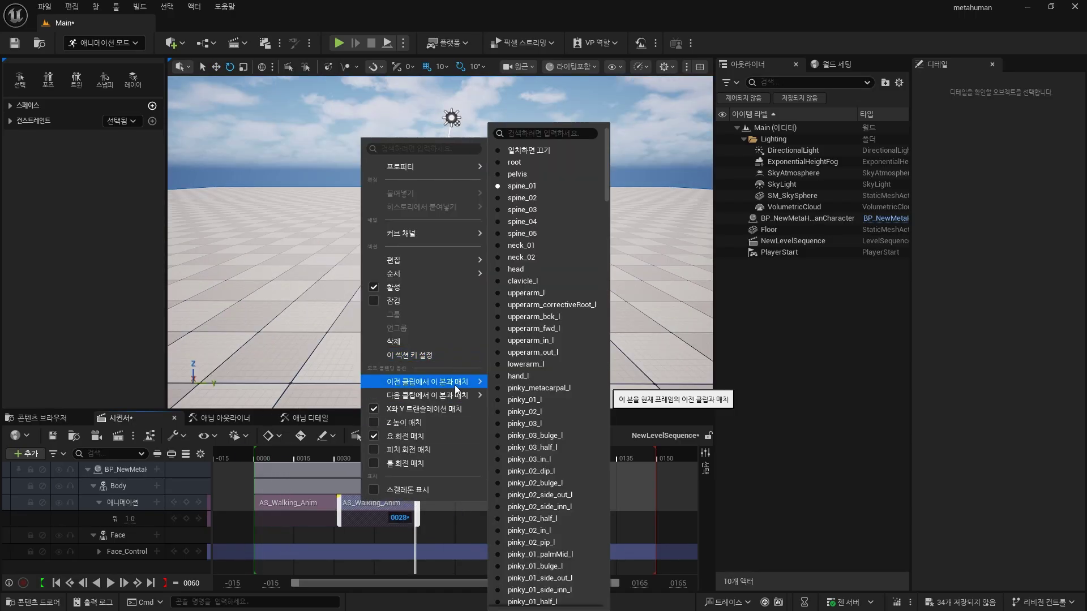
click(374, 410)
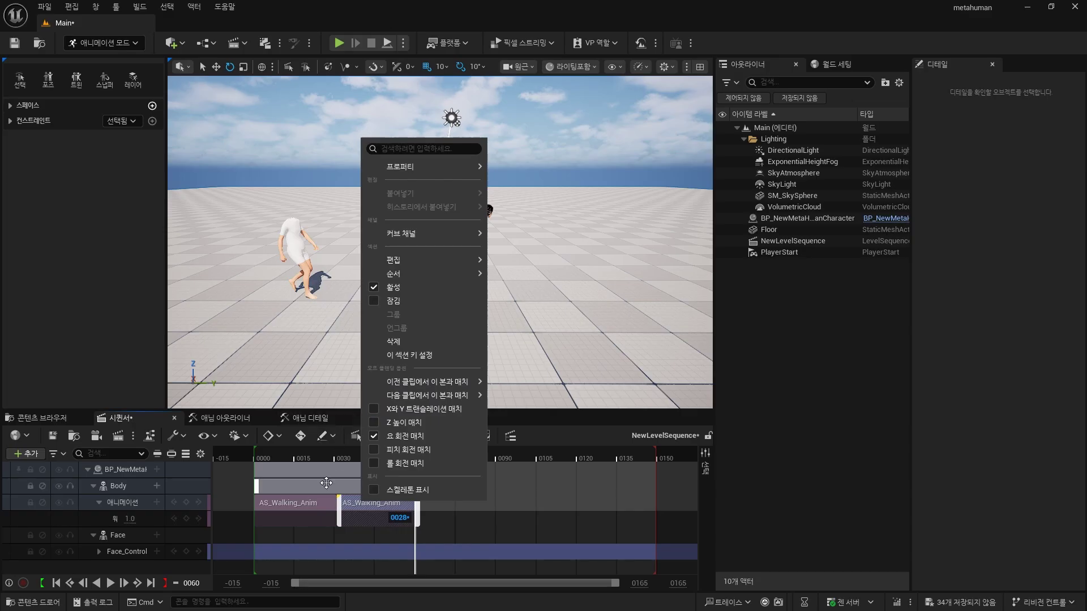
drag(315, 456, 355, 475)
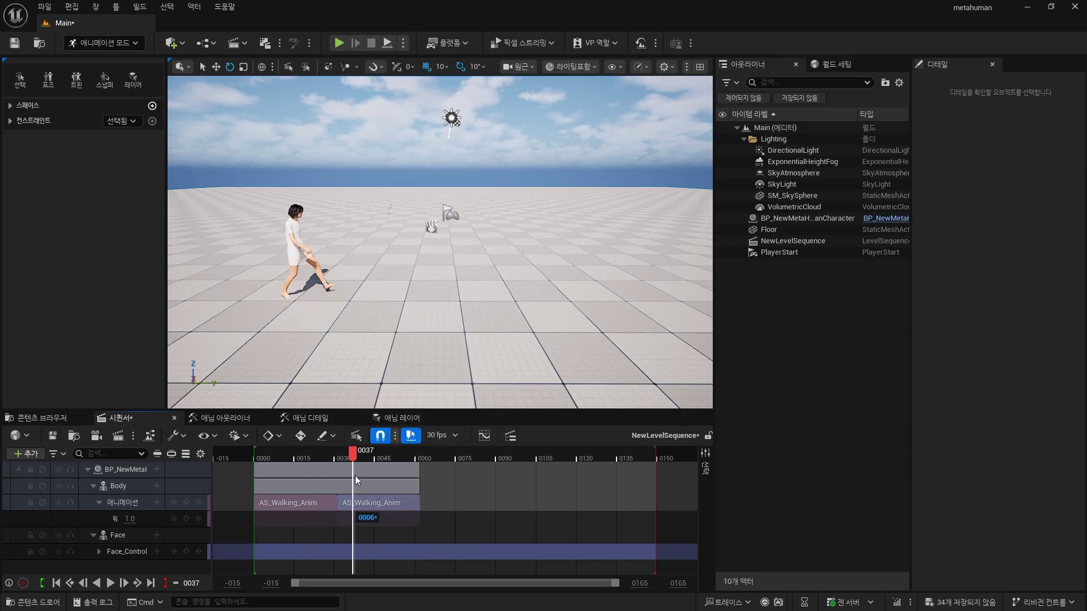
click(807, 218)
Key the character's location at frame 0, then move it to Y 250 and key it at frame 61.
drag(1008, 232, 980, 233)
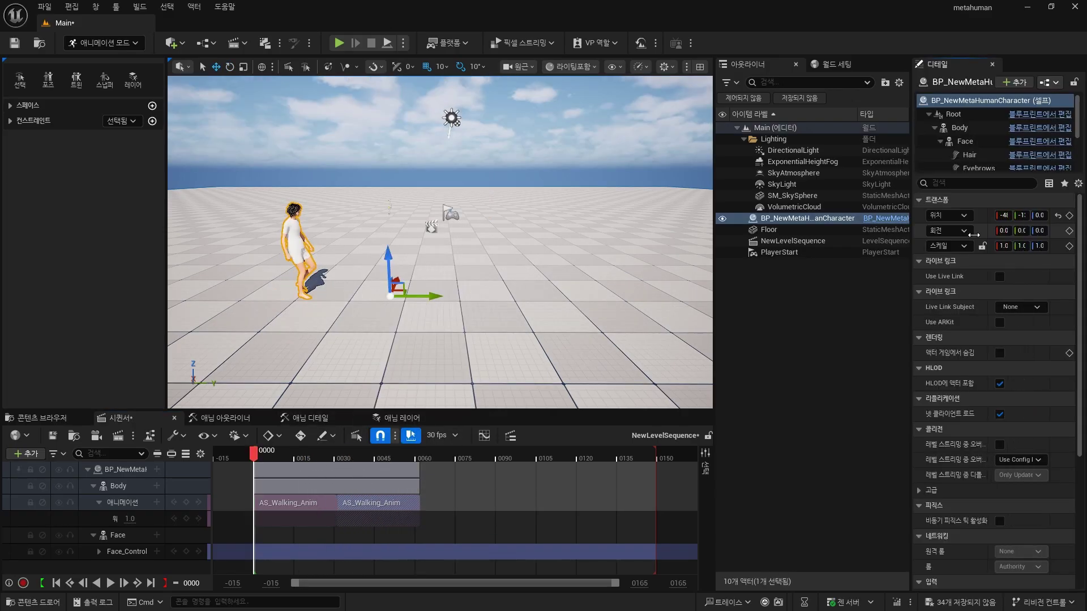
key(s)
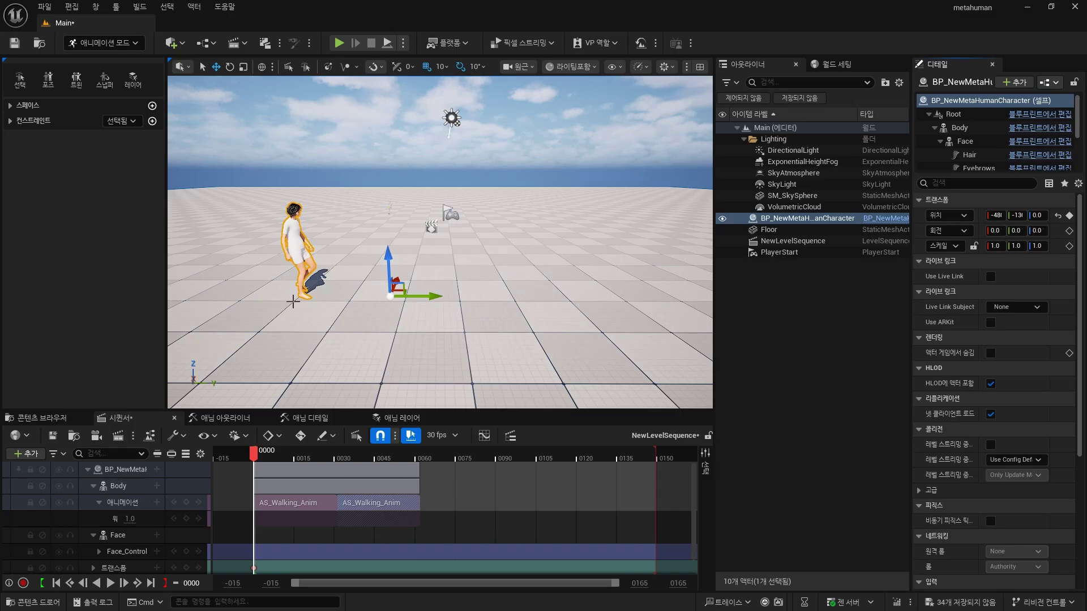
drag(262, 459, 420, 468)
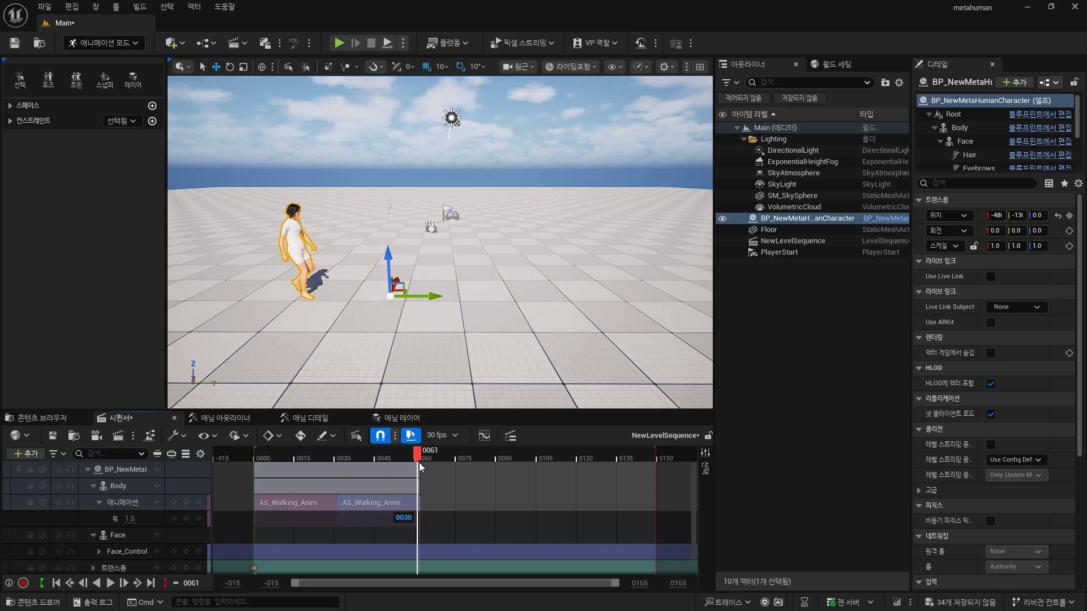
drag(426, 295, 627, 295)
click(1069, 216)
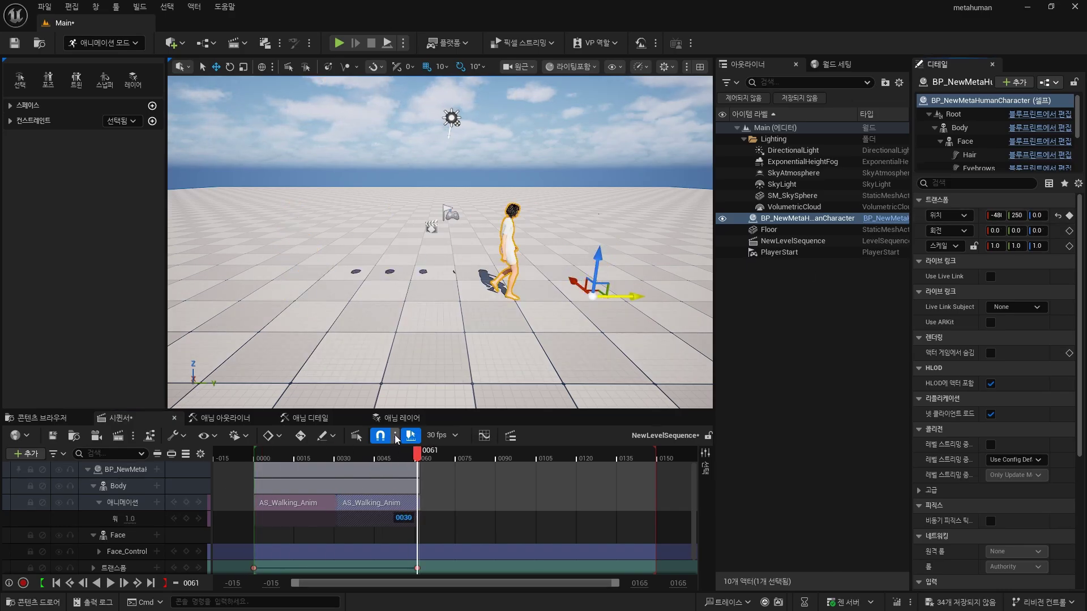
Play the sequence from the start and scrub to frame 31 to check the walk.
drag(261, 459, 347, 474)
click(218, 538)
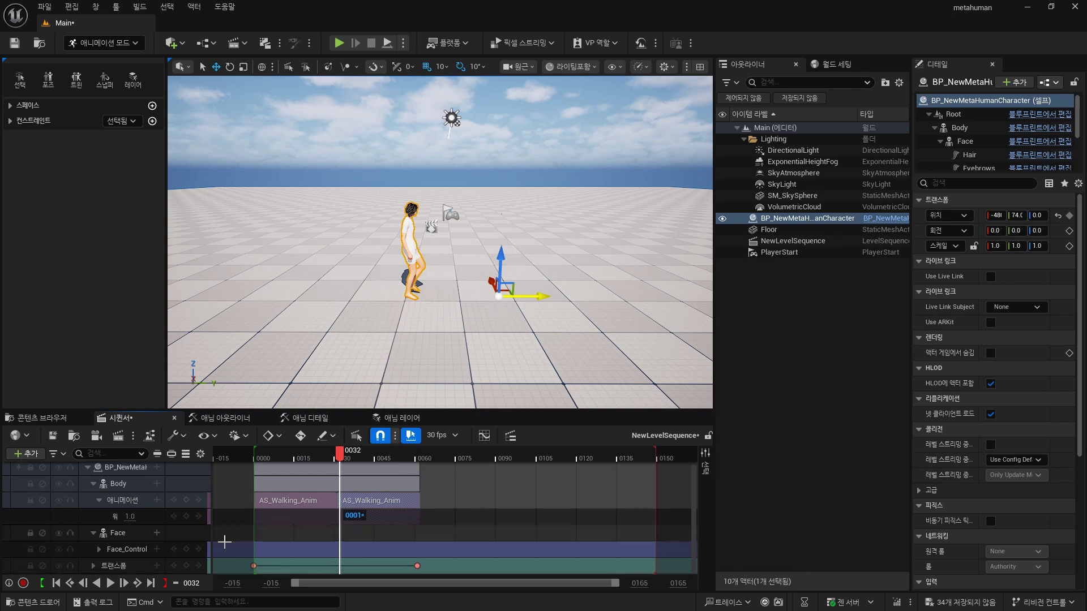
click(262, 458)
key(space)
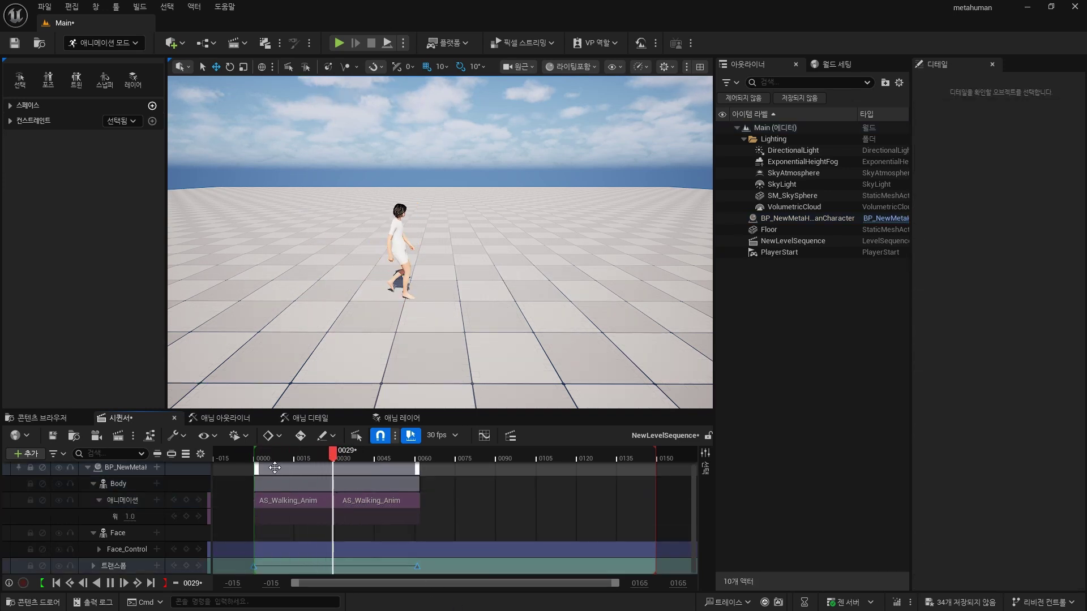
mouse_move(406, 456)
mouse_down()
mouse_move(336, 475)
mouse_move(420, 482)
mouse_move(352, 498)
mouse_up()
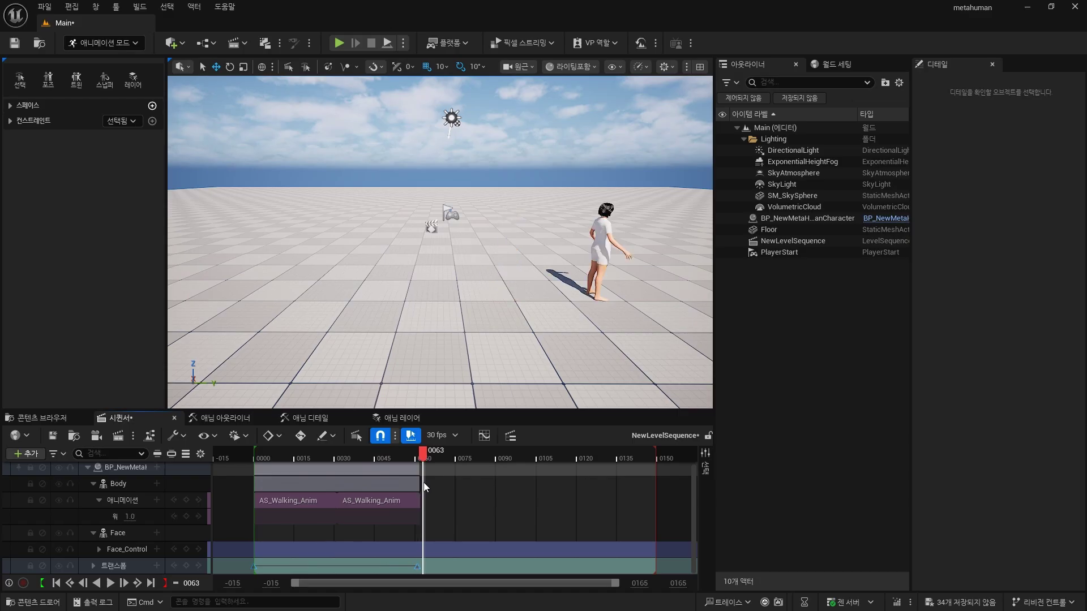